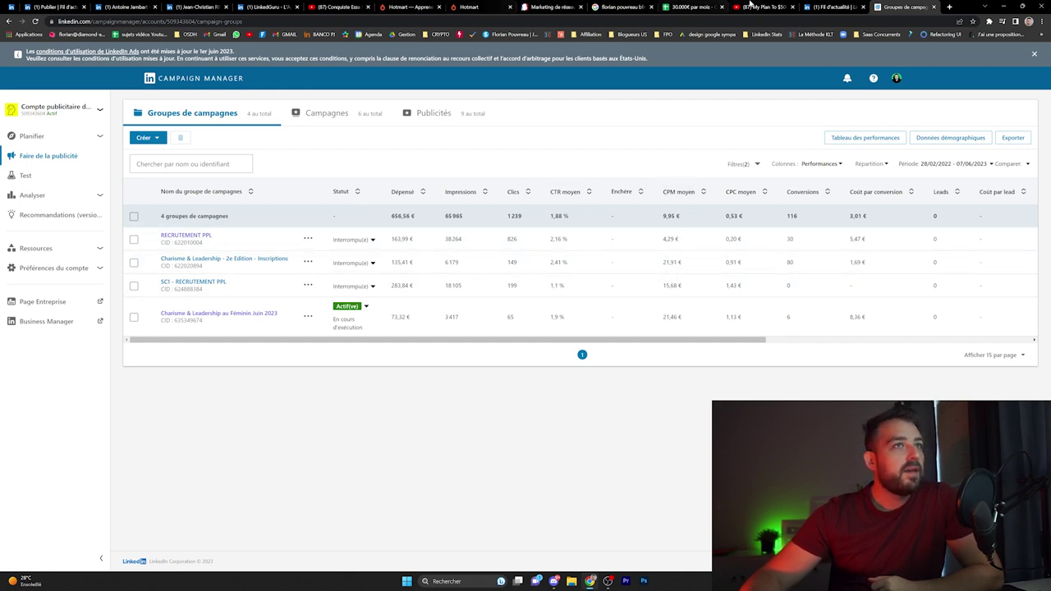
Switch to the "30.000€ par mois" spreadsheet and select the first product's data from PRODUITS to CA (A2:M2)
{"action": "left_click", "coordinate": [689, 6]}
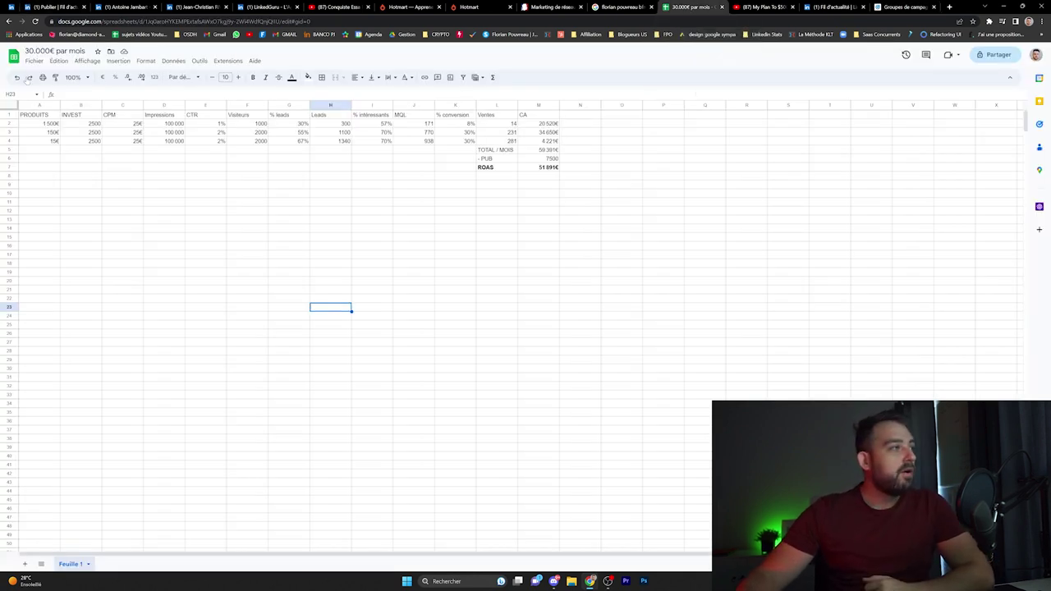
{"action": "left_click_drag", "start_coordinate": [39, 123], "coordinate": [661, 131]}
{"action": "left_click_drag", "start_coordinate": [592, 131], "coordinate": [543, 123]}
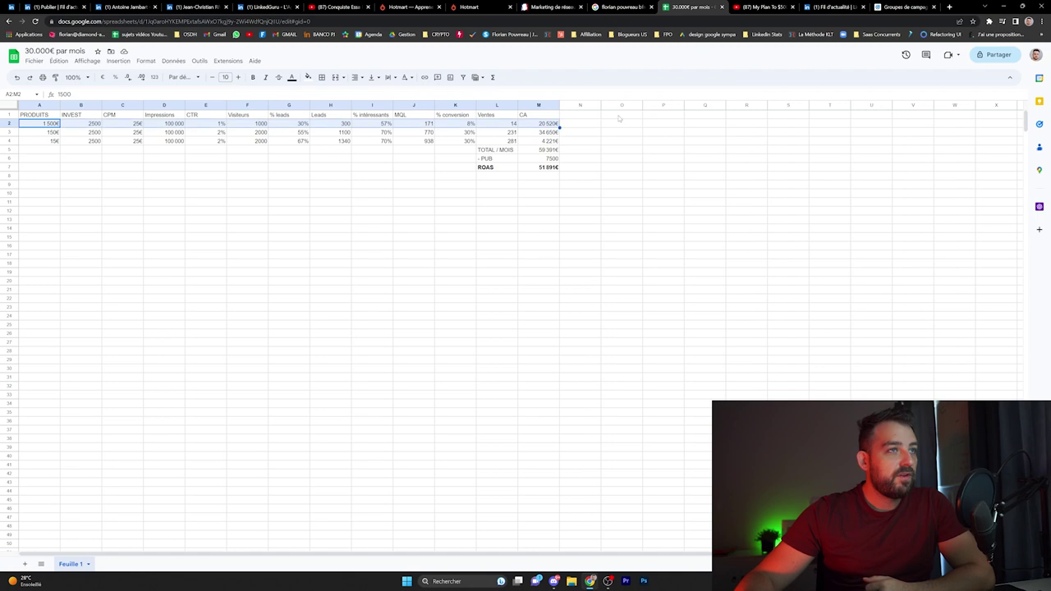
Enlarge the browser's page zoom so the spreadsheet table from PRODUITS to CA fills the window width
{"action": "left_click", "coordinate": [1039, 22]}
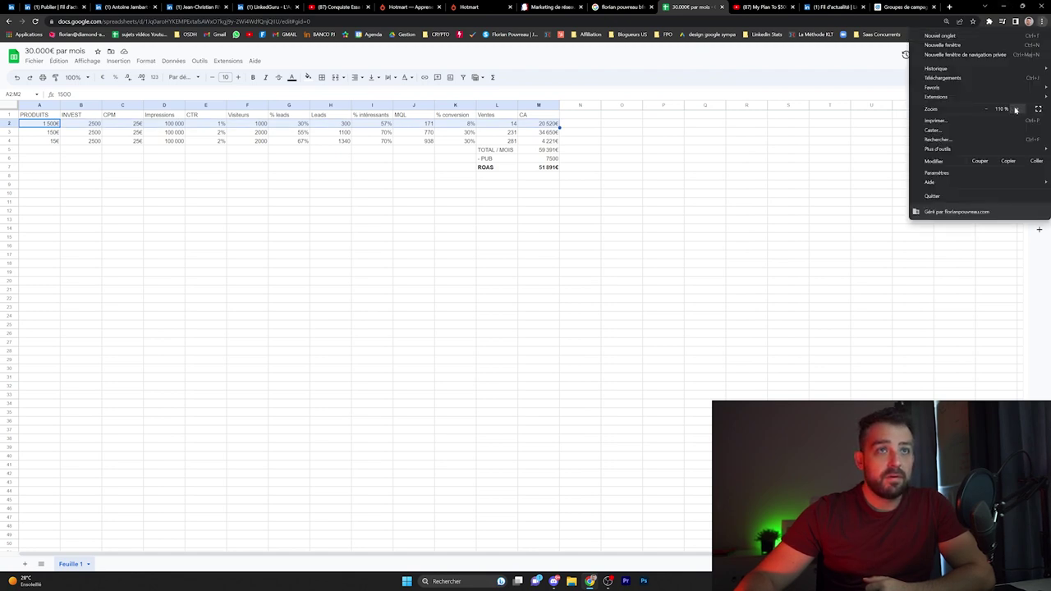
{"action": "left_click", "coordinate": [1016, 110]}
{"action": "left_click", "coordinate": [1015, 110]}
{"action": "left_click", "coordinate": [1015, 110]}
{"action": "left_click", "coordinate": [1015, 110]}
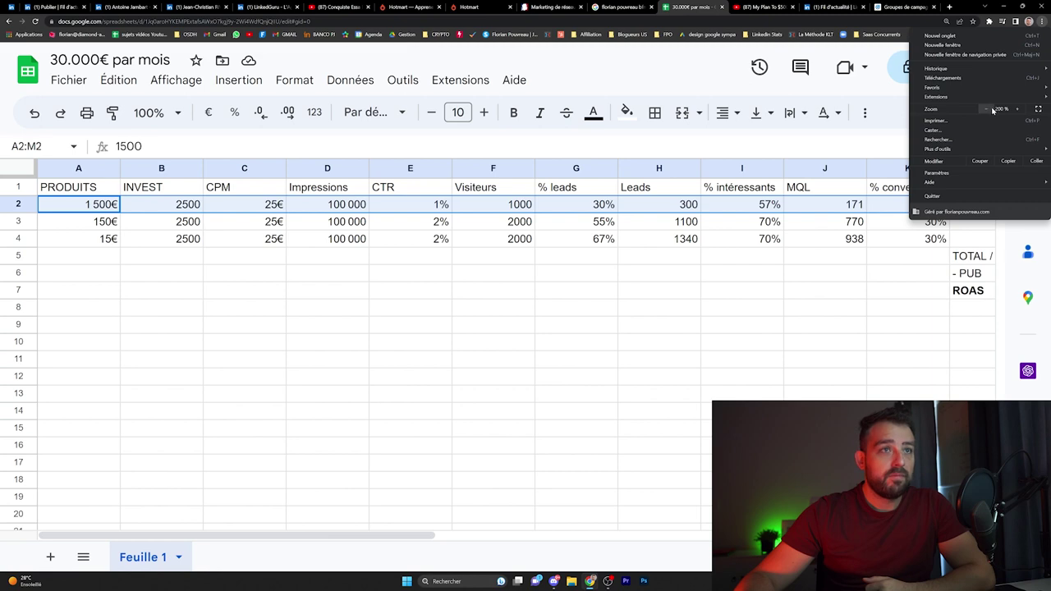
{"action": "left_click", "coordinate": [989, 109]}
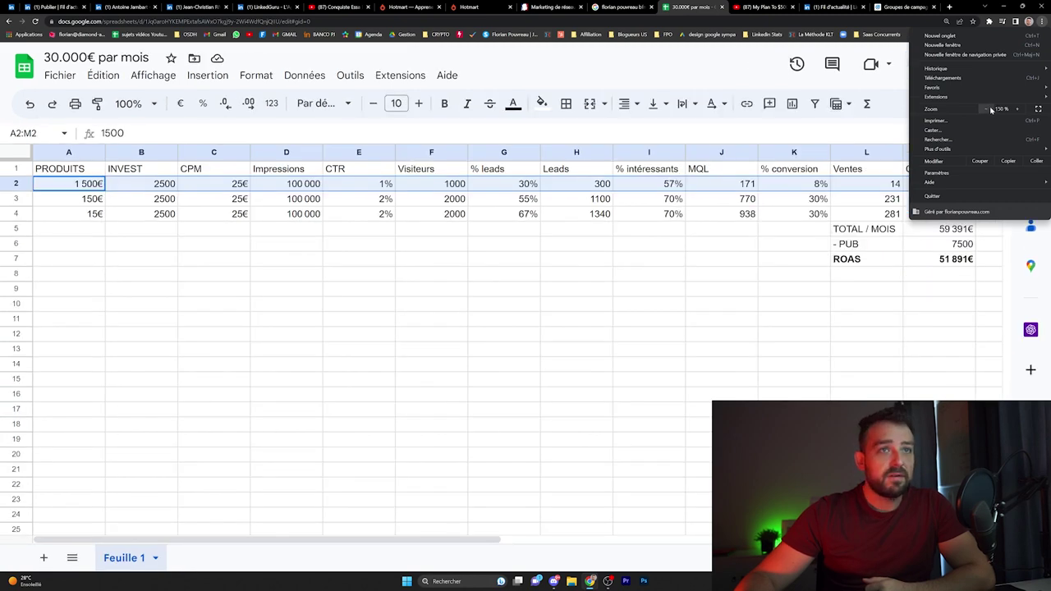
{"action": "left_click", "coordinate": [989, 109]}
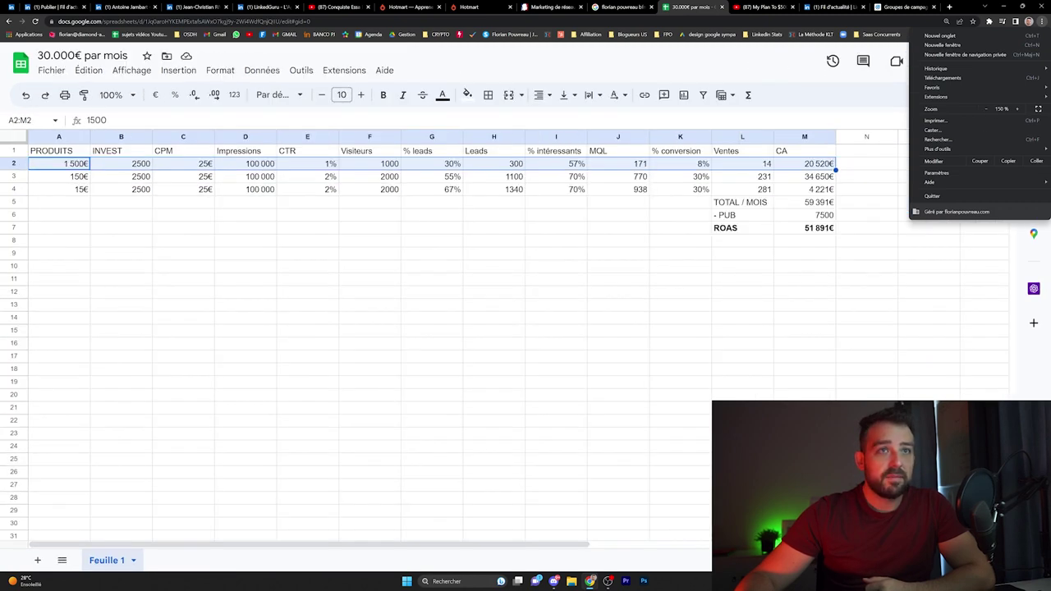
{"action": "left_click", "coordinate": [1016, 108]}
{"action": "left_click", "coordinate": [435, 400]}
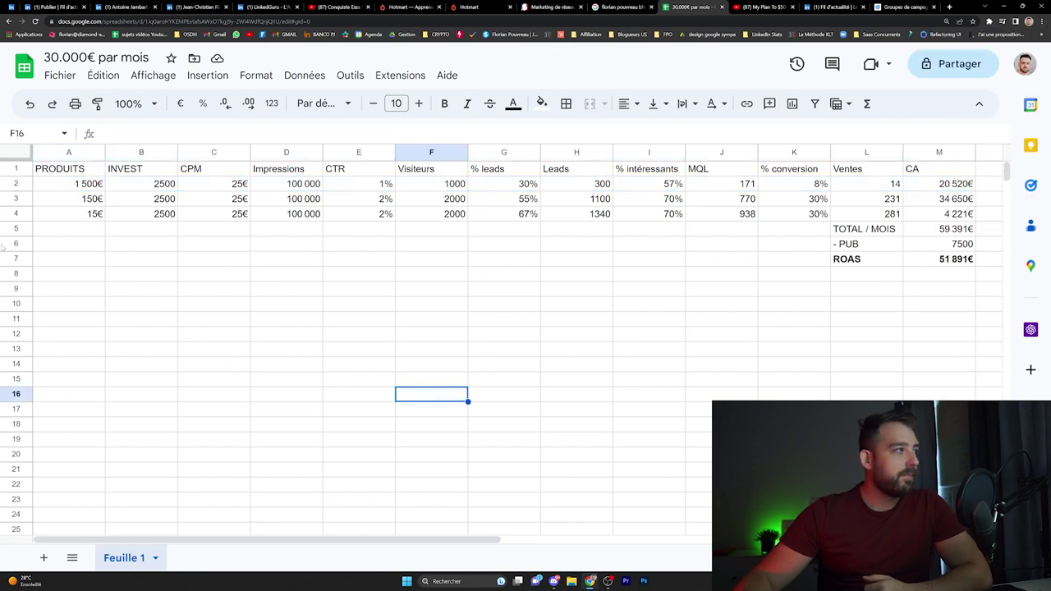
Make the 1 500€ price in A2 bold and fill the whole of row 2 with light yellow
{"action": "left_click", "coordinate": [69, 183]}
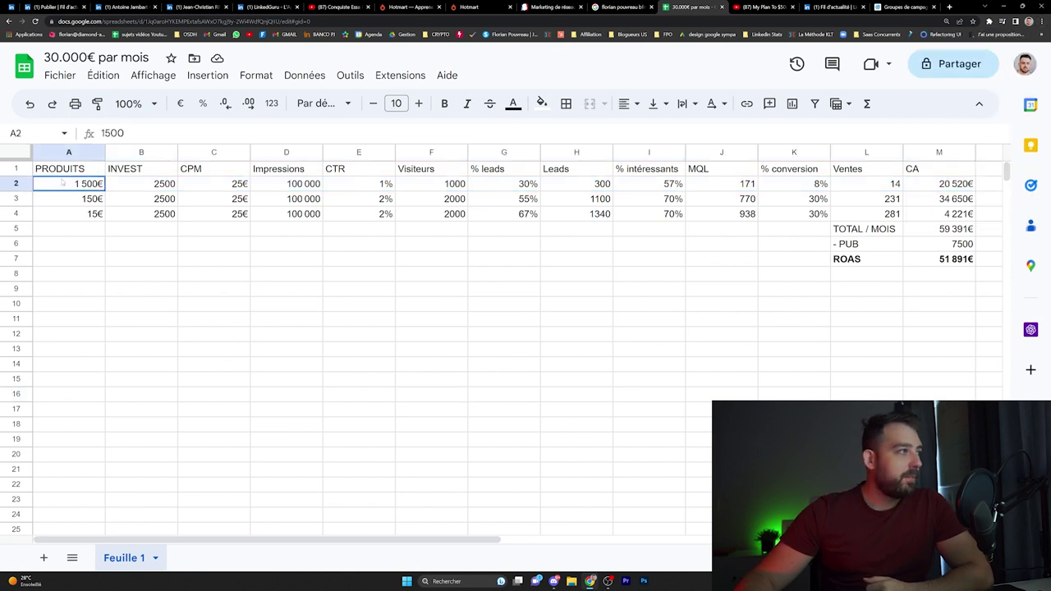
{"action": "left_click", "coordinate": [444, 103]}
{"action": "left_click", "coordinate": [16, 182]}
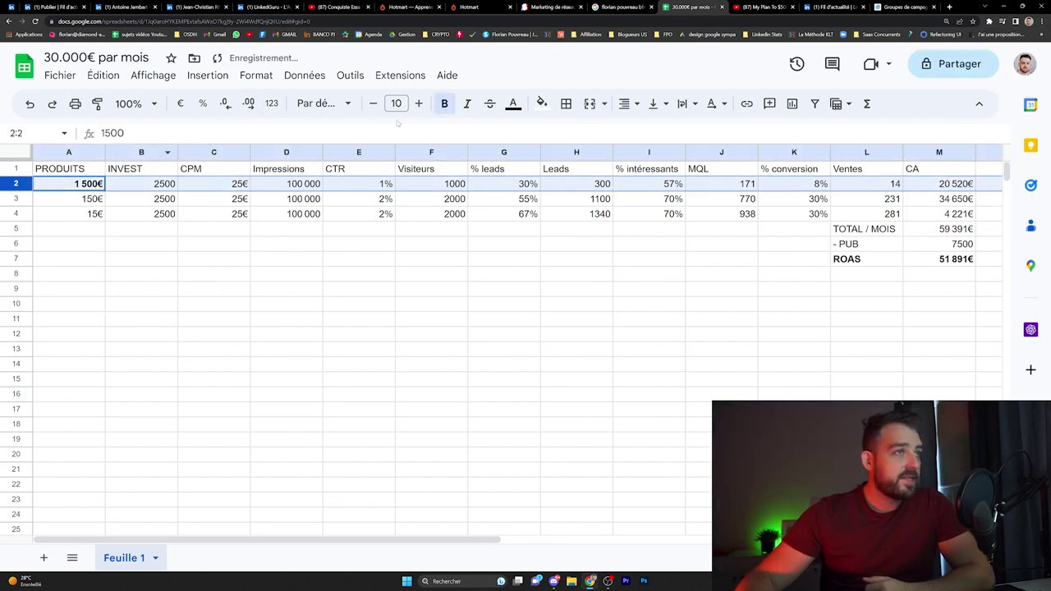
{"action": "left_click", "coordinate": [542, 103]}
{"action": "left_click", "coordinate": [593, 185]}
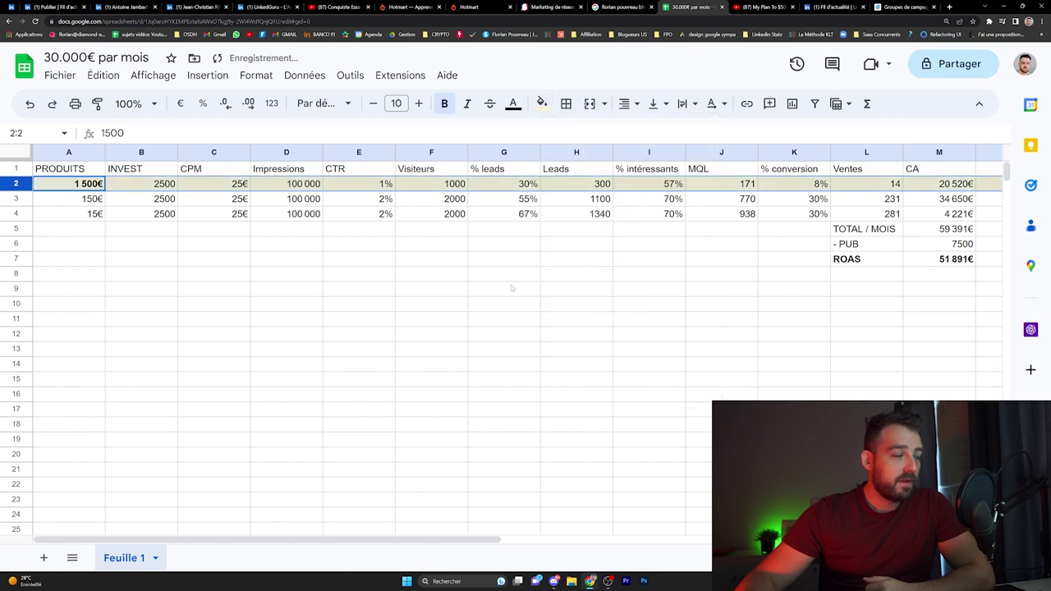
{"action": "left_click", "coordinate": [431, 303]}
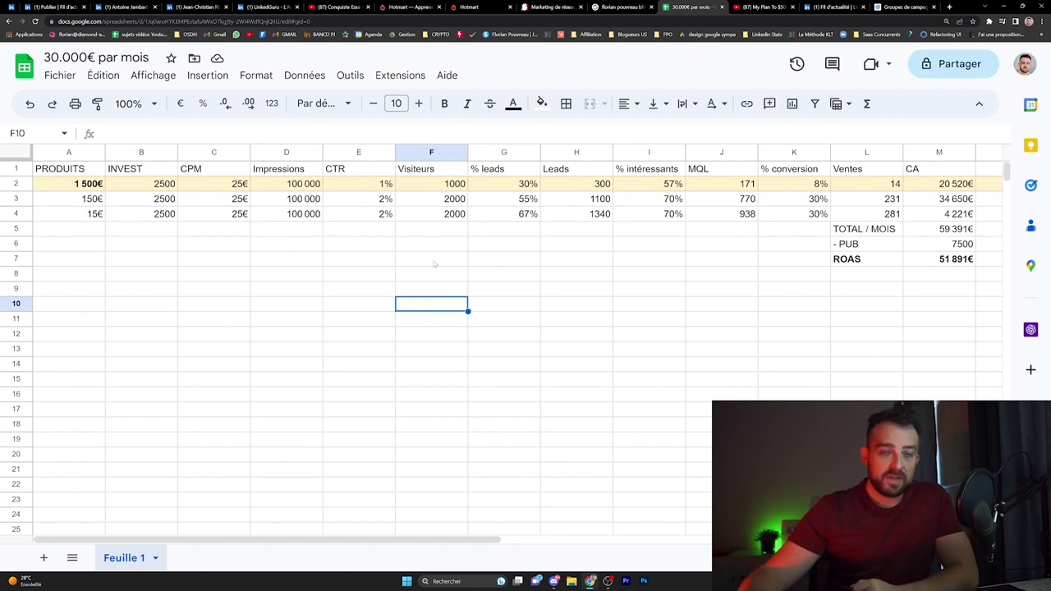
Apply the euro currency format to the three INVEST amounts in B2:B4
{"action": "left_click_drag", "start_coordinate": [119, 184], "coordinate": [148, 213]}
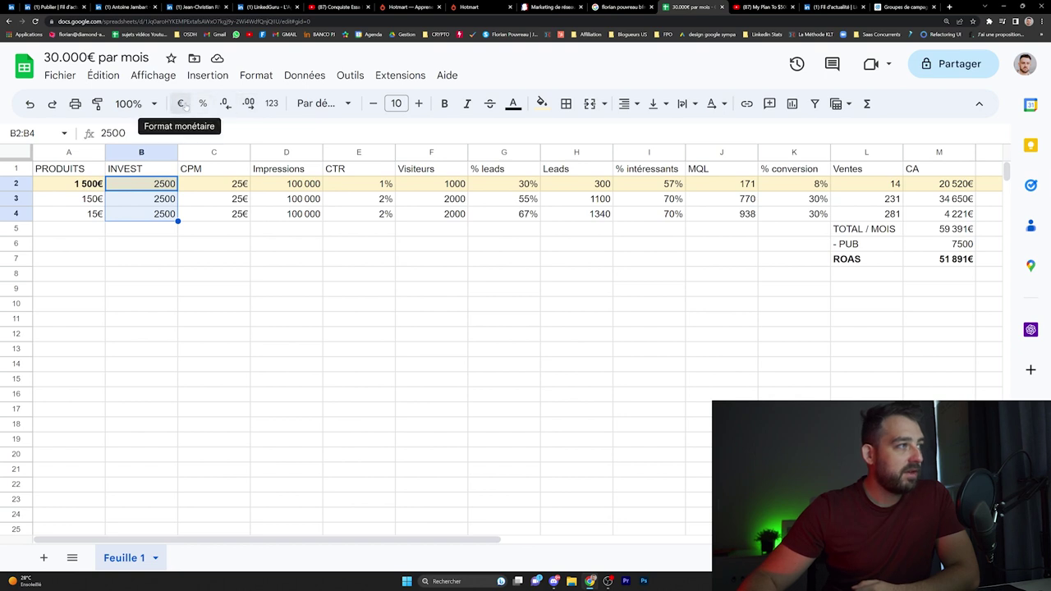
{"action": "left_click", "coordinate": [180, 103]}
{"action": "left_click", "coordinate": [254, 288]}
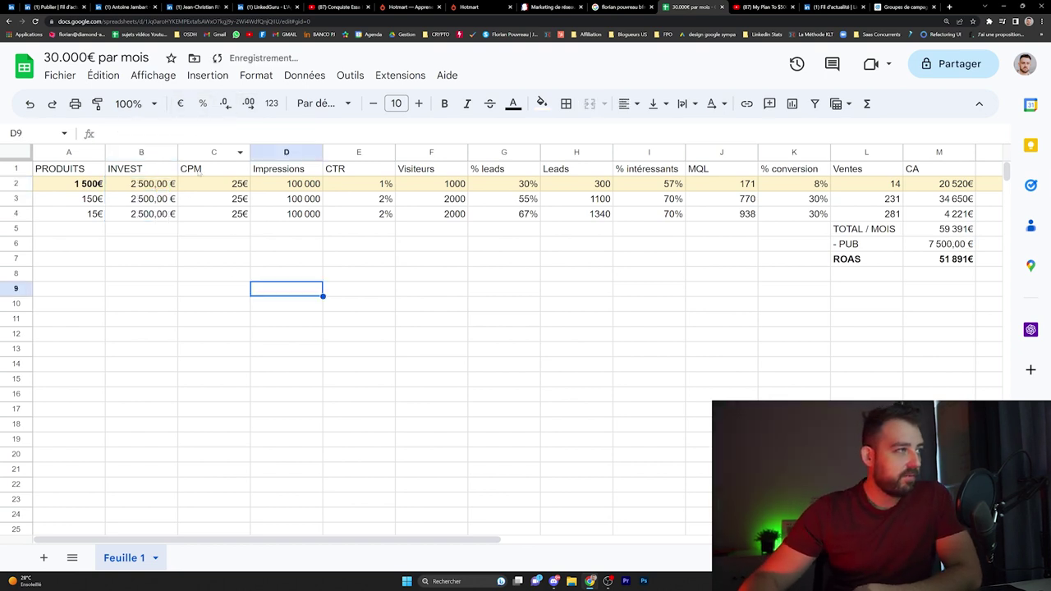
Select the first product's CPM in C2 and bring up the campaign groups in LinkedIn Campaign Manager for comparison
{"action": "left_click", "coordinate": [205, 186]}
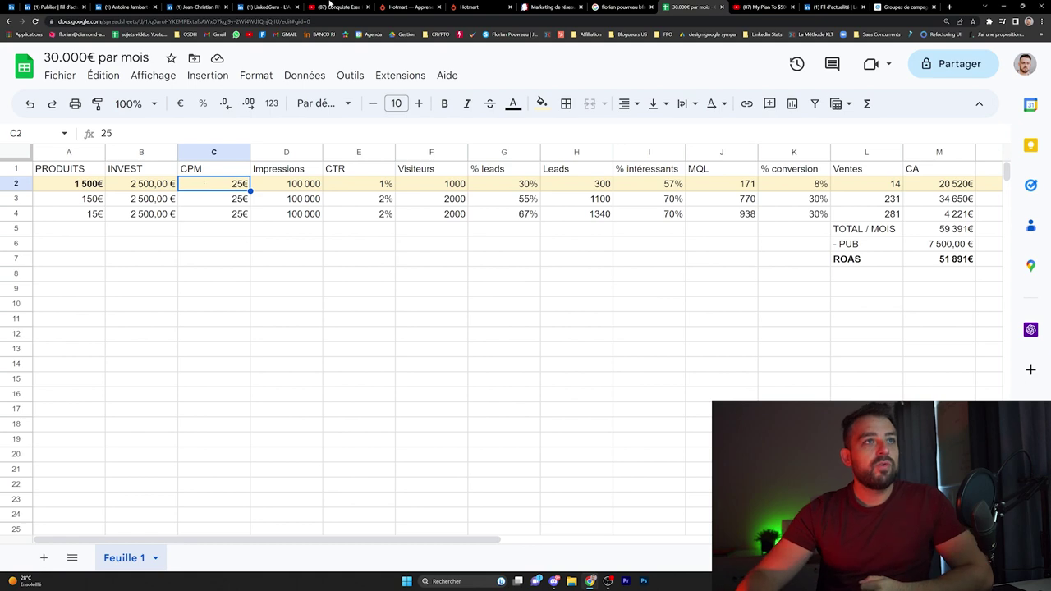
{"action": "left_click", "coordinate": [837, 7]}
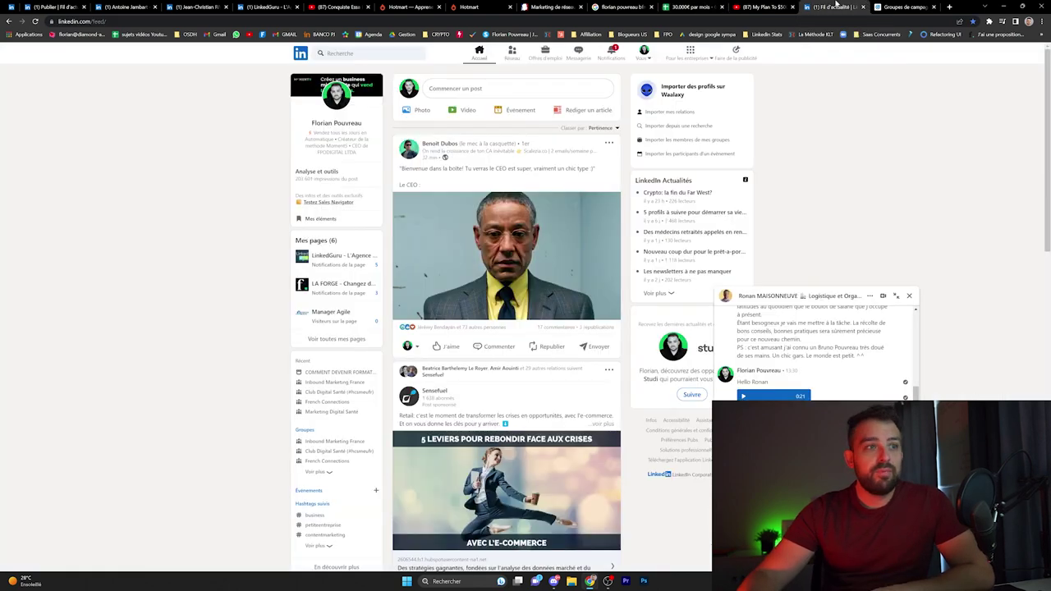
{"action": "left_click", "coordinate": [895, 6]}
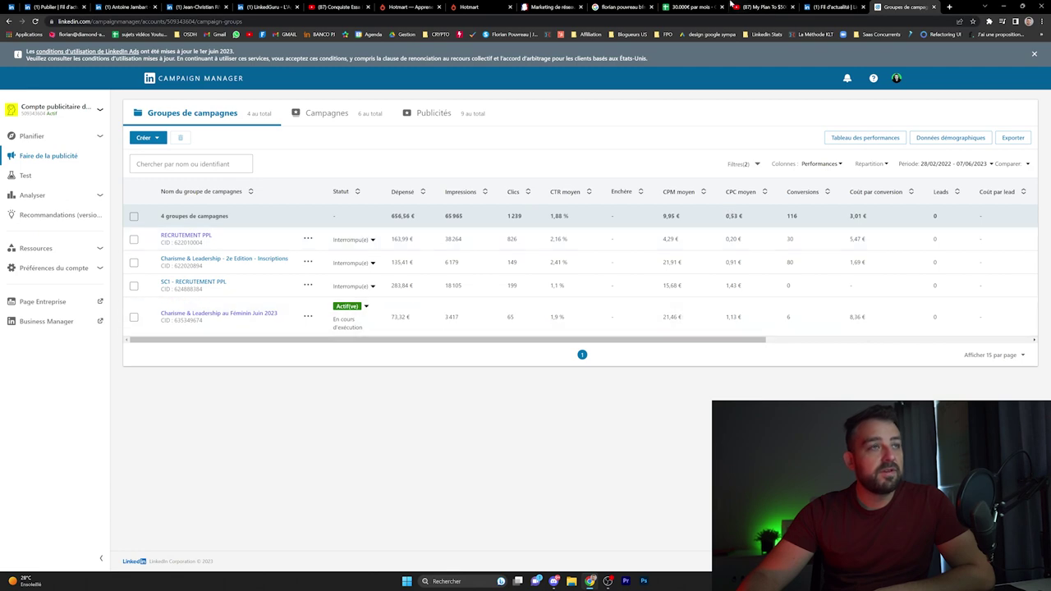
Return to the "30.000€ par mois" spreadsheet and close the "My Plan To $500k/mo" YouTube tab
{"action": "left_click", "coordinate": [802, 7]}
{"action": "left_click", "coordinate": [765, 7]}
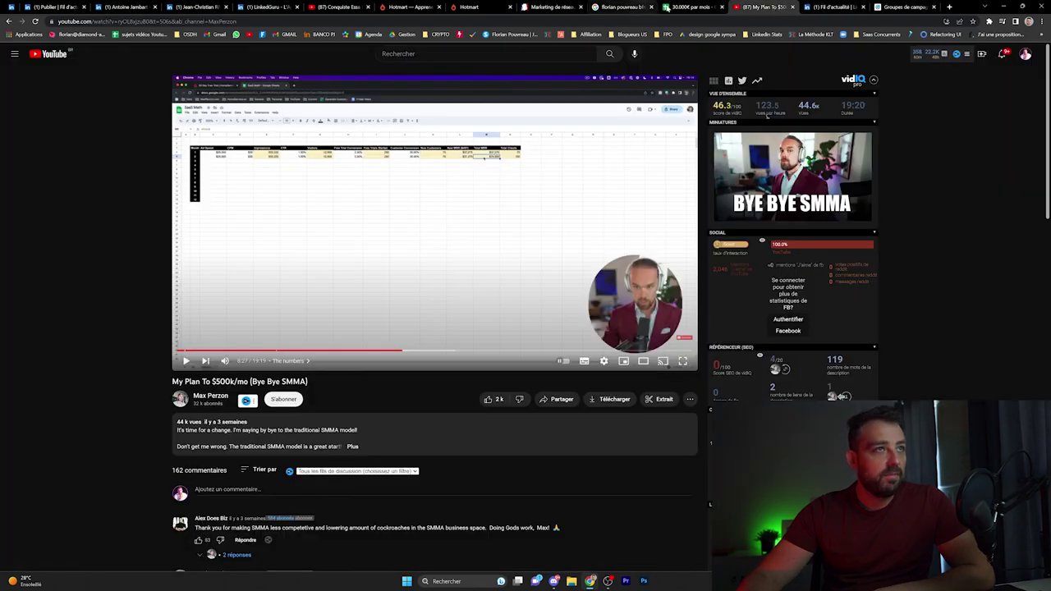
{"action": "left_click", "coordinate": [673, 7]}
{"action": "left_click", "coordinate": [792, 6]}
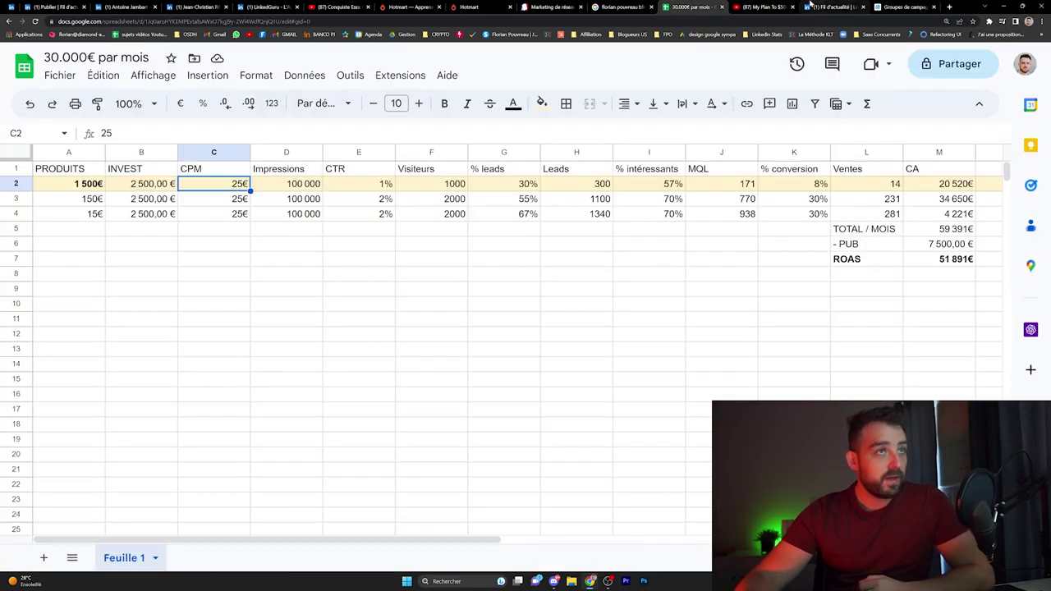
Examine the values and formulas of the 1 500€ product in row 2, cell by cell from CPM to MQL
{"action": "left_click", "coordinate": [276, 184]}
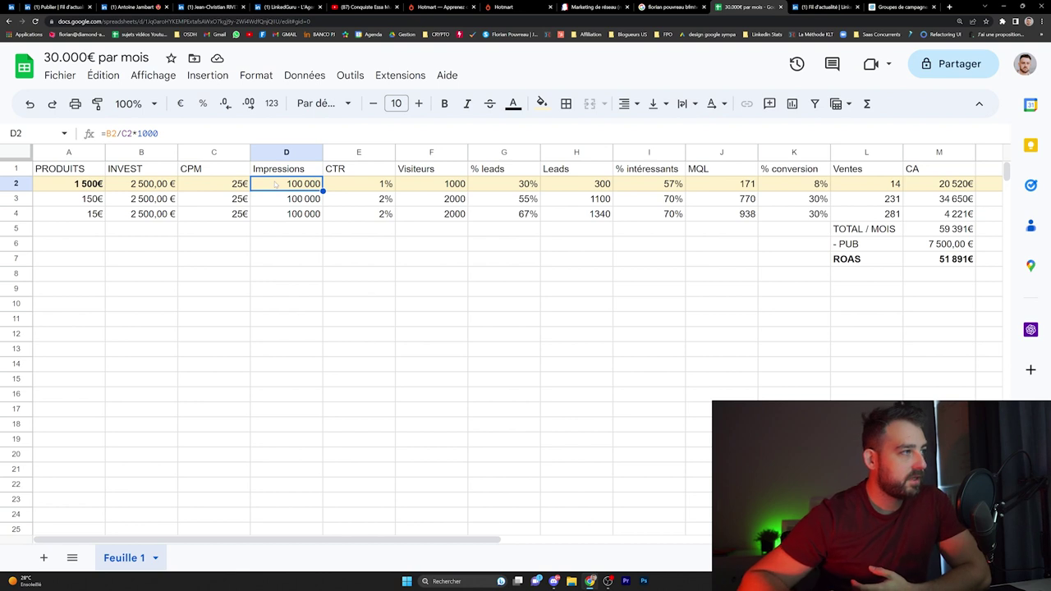
{"action": "key", "text": "Left"}
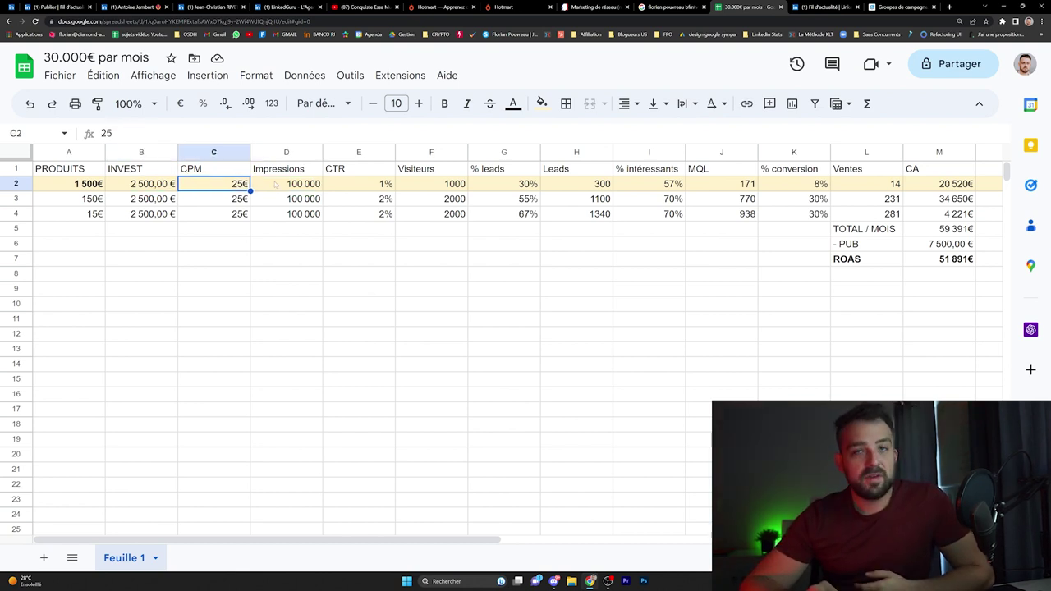
{"action": "key", "text": "Right"}
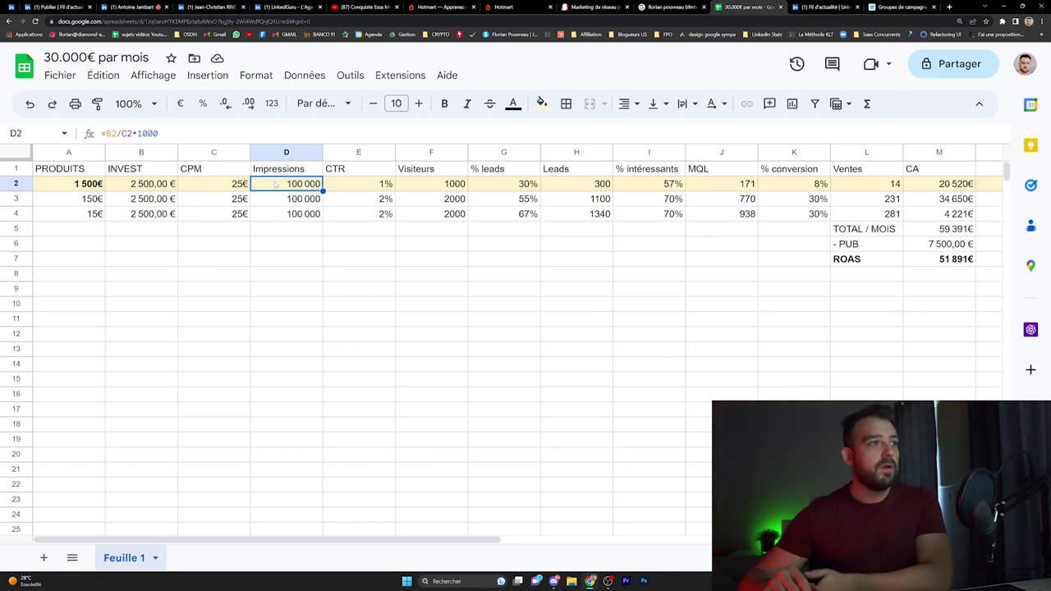
{"action": "key", "text": "Right"}
{"action": "key", "text": "Right"}
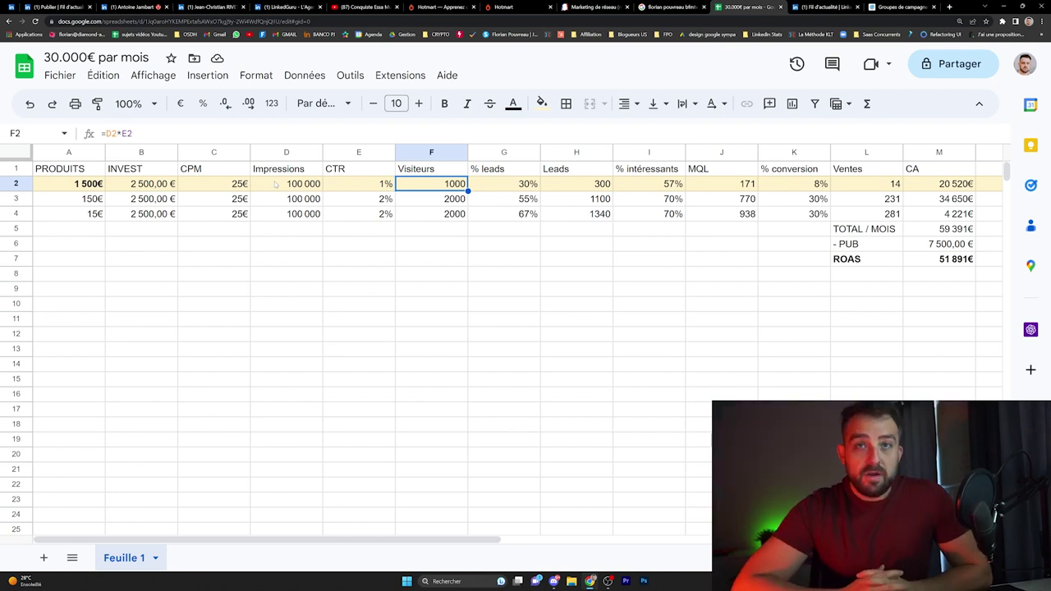
{"action": "key", "text": "Right"}
{"action": "key", "text": "Right"}
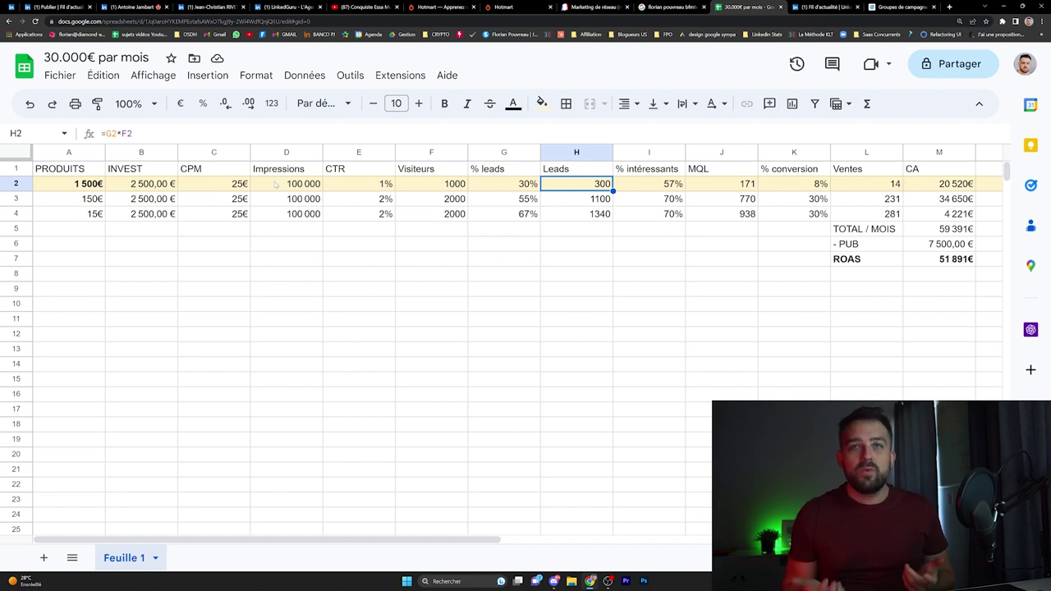
{"action": "key", "text": "Right"}
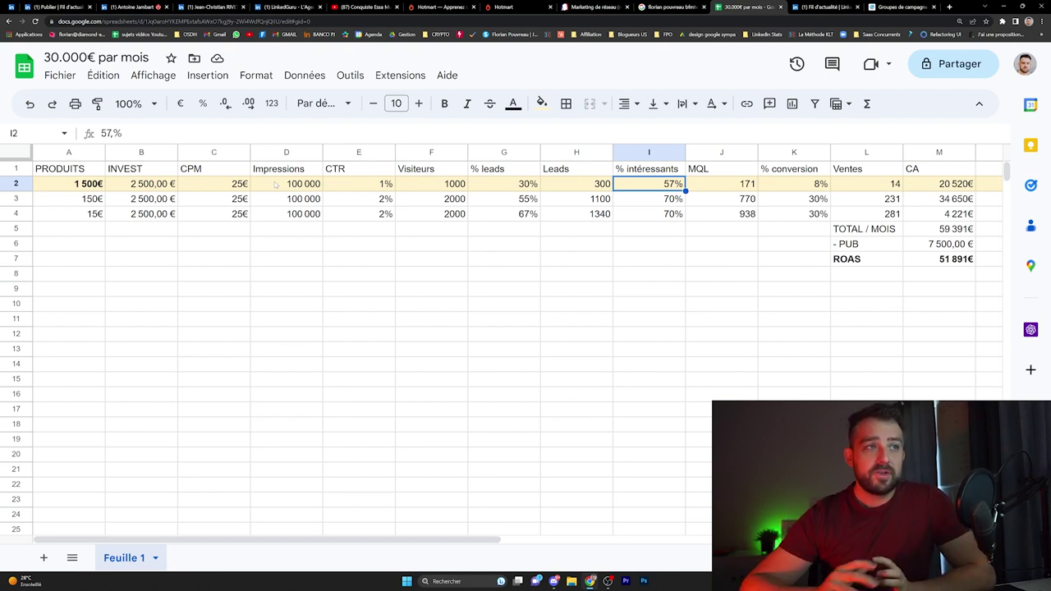
{"action": "key", "text": "Right"}
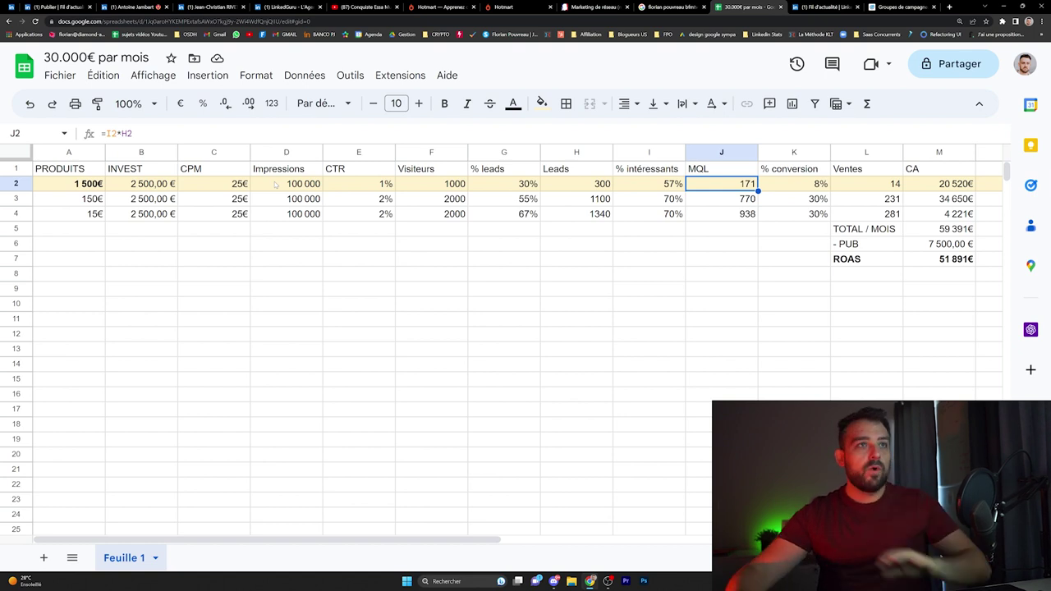
Try to load osdh.com.br/eletequer/ in a new browser tab
{"action": "left_click", "coordinate": [949, 7]}
{"action": "type", "text": "osd"}
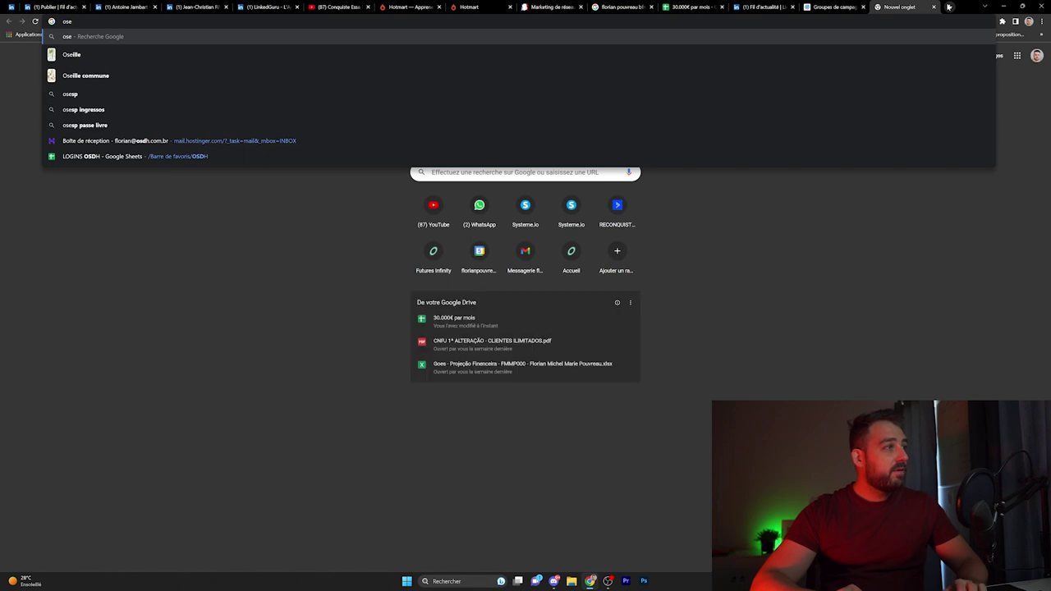
{"action": "key", "text": "Delete"}
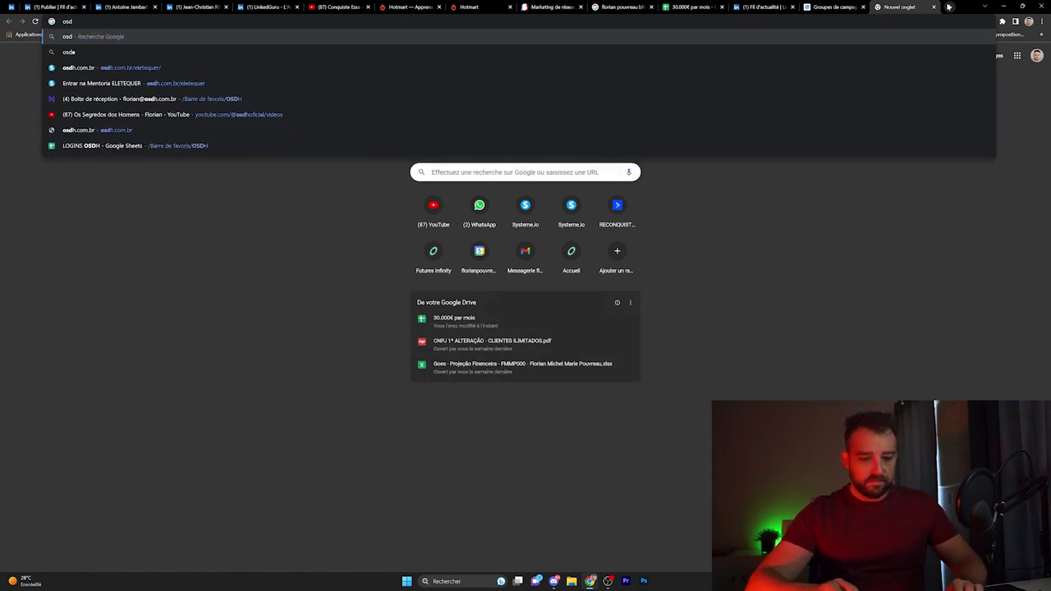
{"action": "type", "text": "h.com.br/eletequer/"}
{"action": "key", "text": "Return"}
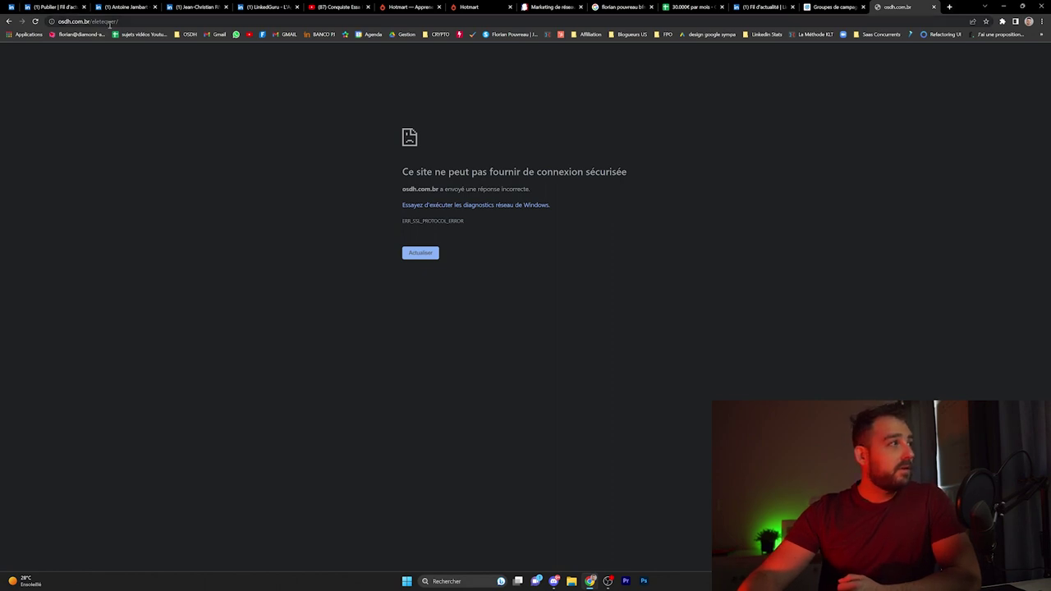
{"action": "left_click", "coordinate": [54, 22]}
{"action": "left_click", "coordinate": [61, 21]}
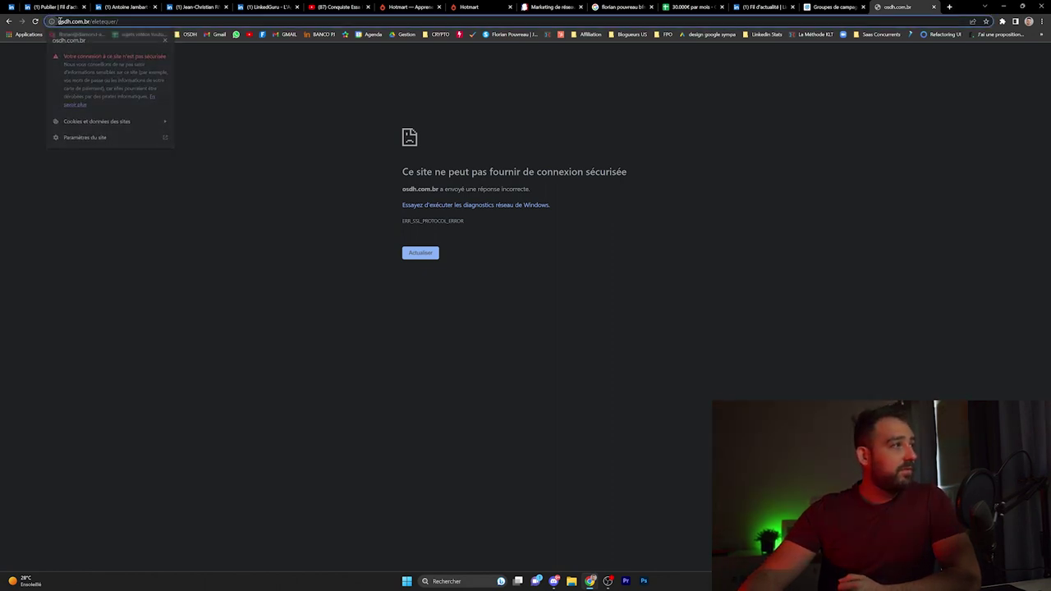
{"action": "left_click", "coordinate": [62, 22]}
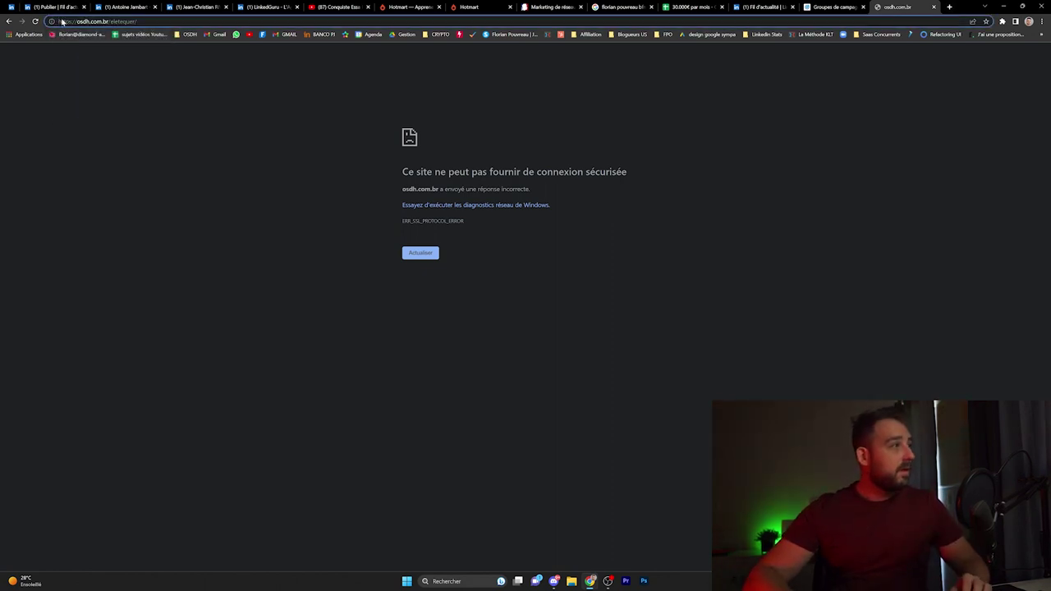
{"action": "type", "text": "www."}
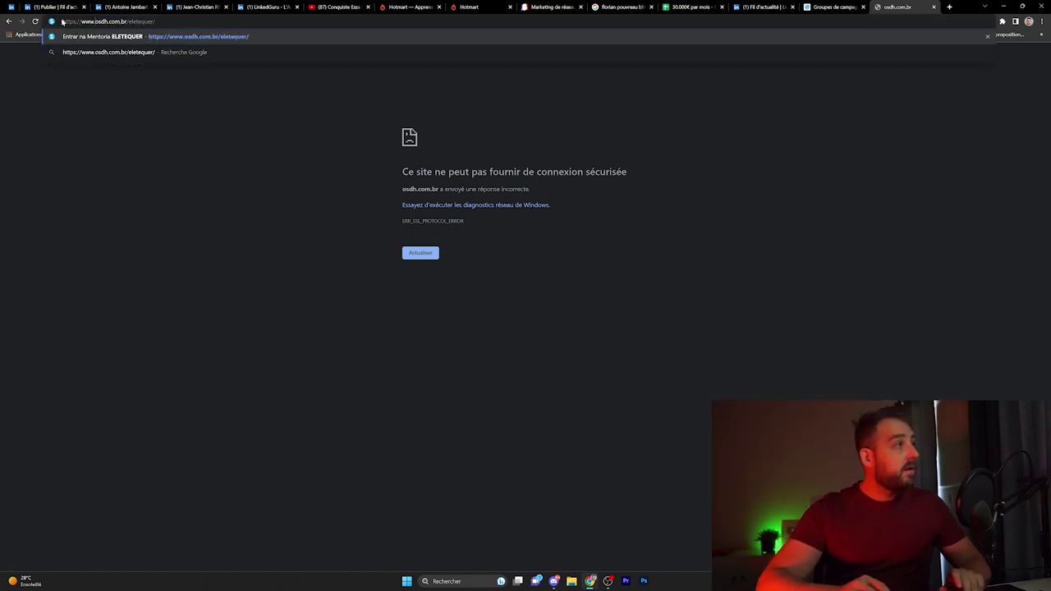
{"action": "key", "text": "Return"}
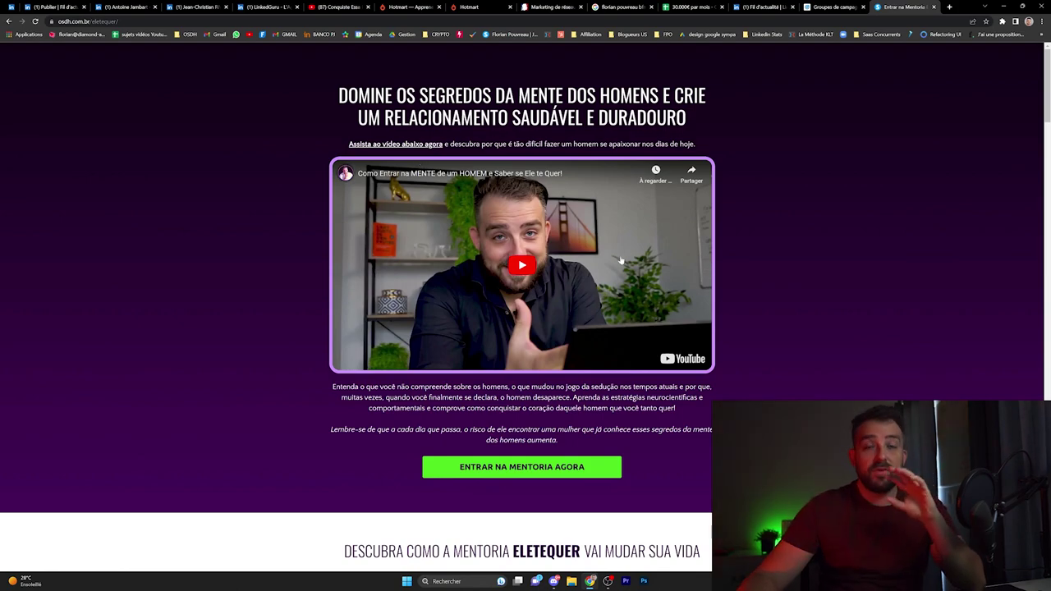
Look through the Eletequer mentoring sales page down to its pricing box and highlight the line "OU A VISTA R$470"
{"action": "scroll", "coordinate": [559, 247], "scroll_direction": "down", "scroll_amount": 1}
{"action": "scroll", "coordinate": [559, 247], "scroll_direction": "down", "scroll_amount": 7}
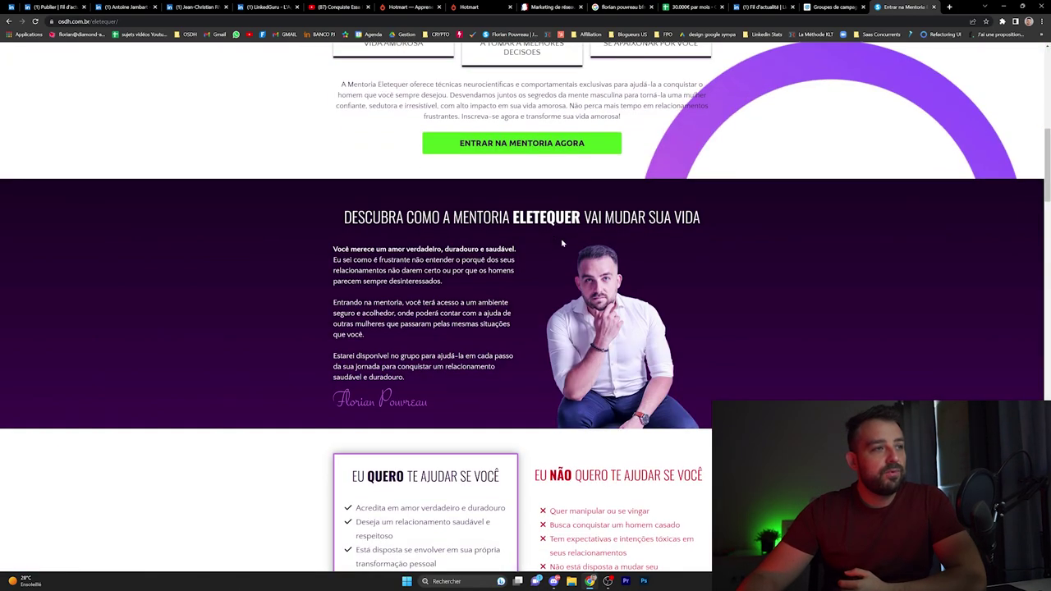
{"action": "scroll", "coordinate": [510, 151], "scroll_direction": "down", "scroll_amount": 3}
{"action": "scroll", "coordinate": [510, 152], "scroll_direction": "down", "scroll_amount": 8}
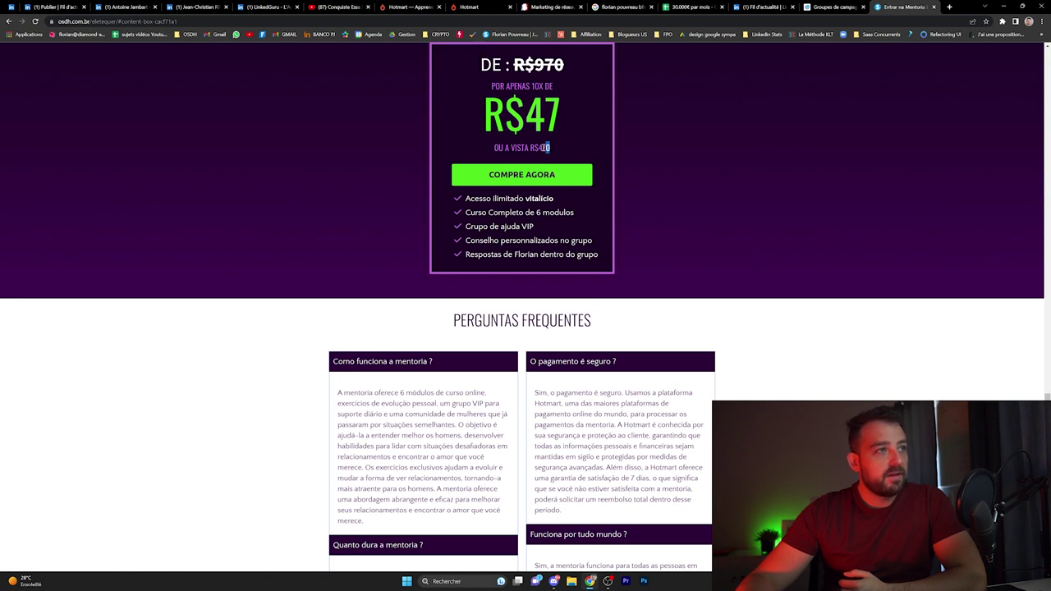
{"action": "left_click_drag", "start_coordinate": [549, 147], "coordinate": [465, 145]}
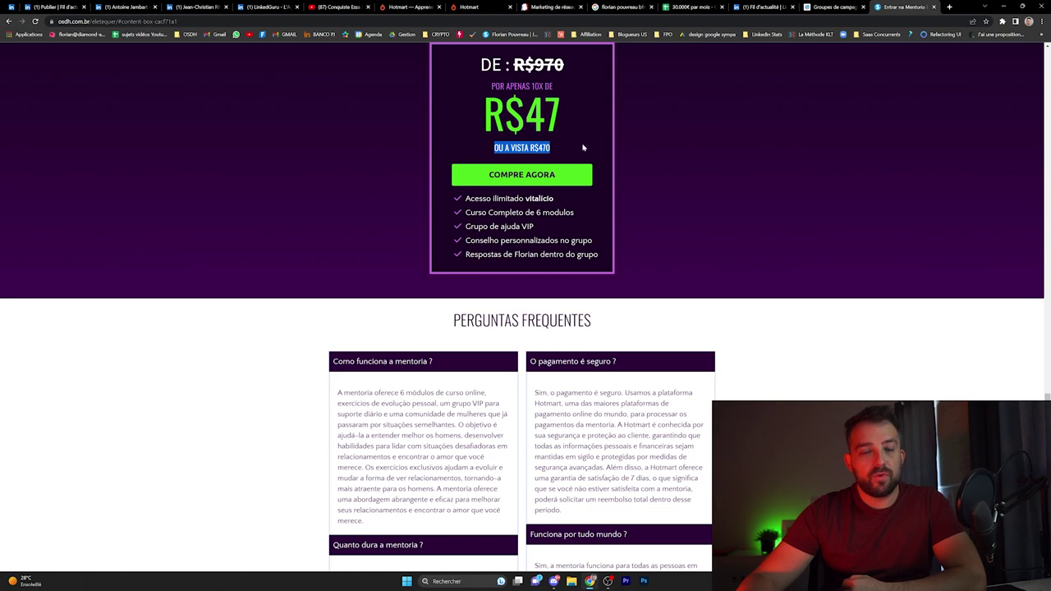
Return to the 30.000€ par mois spreadsheet and examine row 2's MQL, % conversion, Ventes, CA and INVEST cells
{"action": "left_click", "coordinate": [817, 7]}
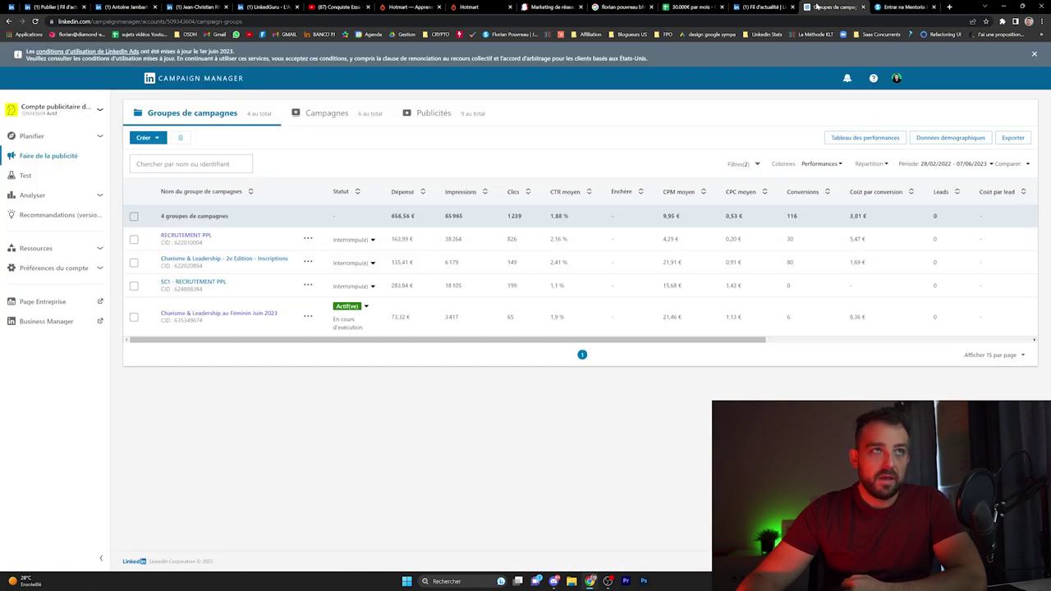
{"action": "left_click", "coordinate": [686, 7]}
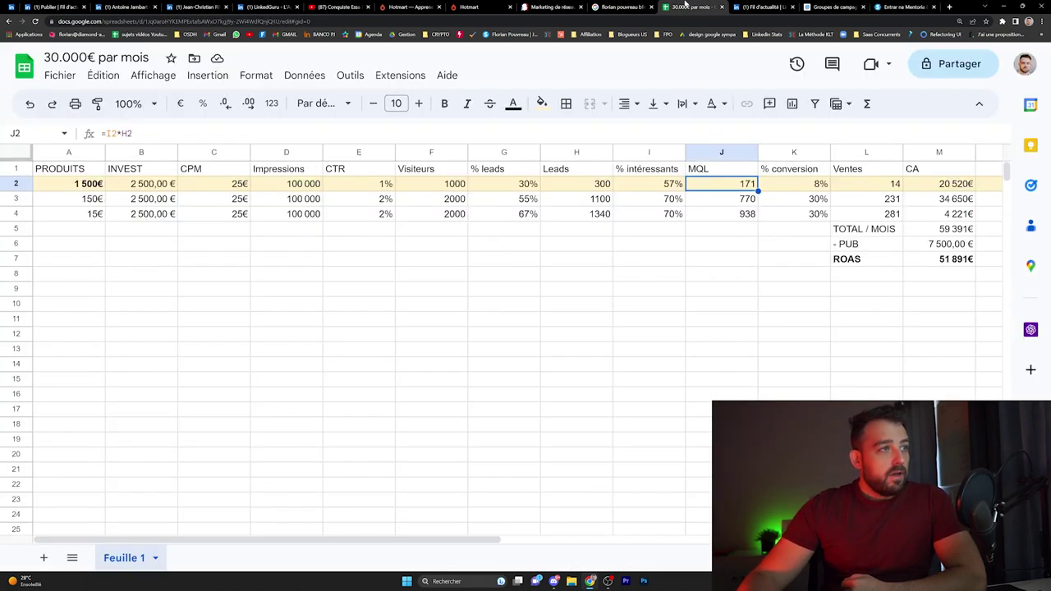
{"action": "left_click", "coordinate": [815, 325]}
{"action": "left_click", "coordinate": [708, 187]}
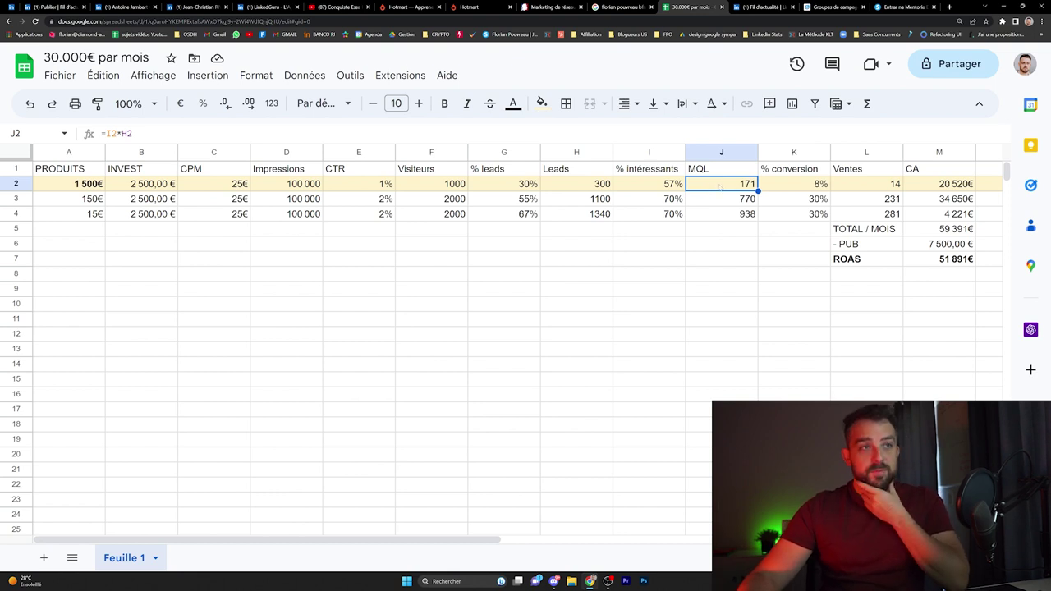
{"action": "left_click", "coordinate": [775, 181]}
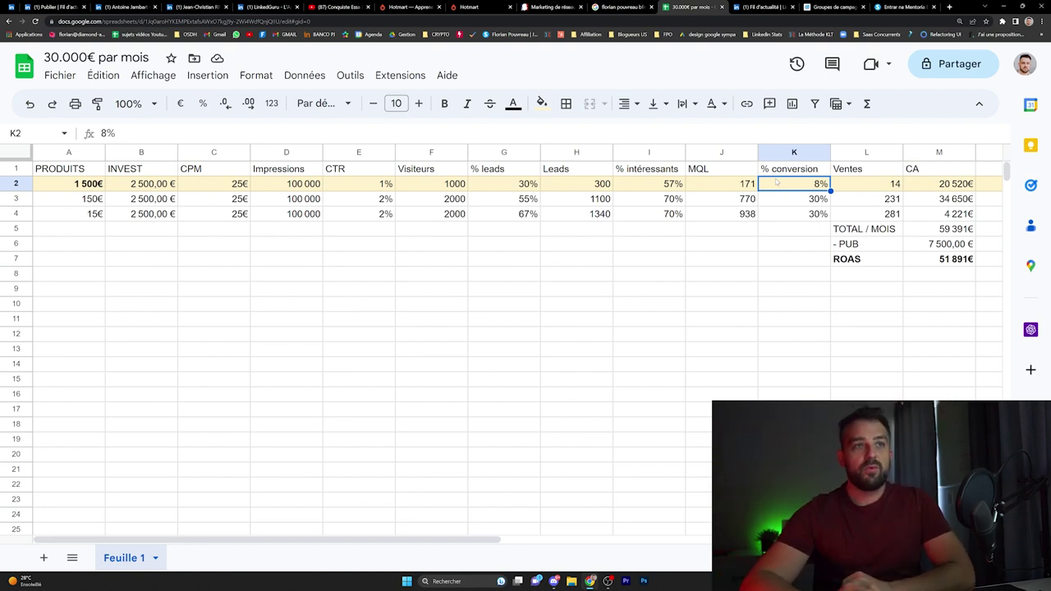
{"action": "key", "text": "Right"}
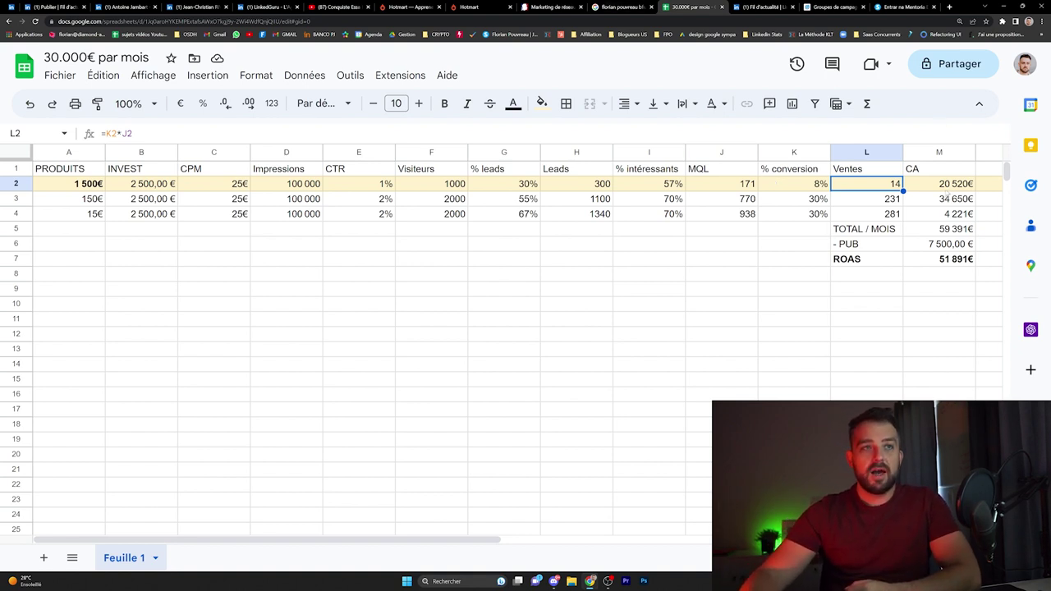
{"action": "key", "text": "Right"}
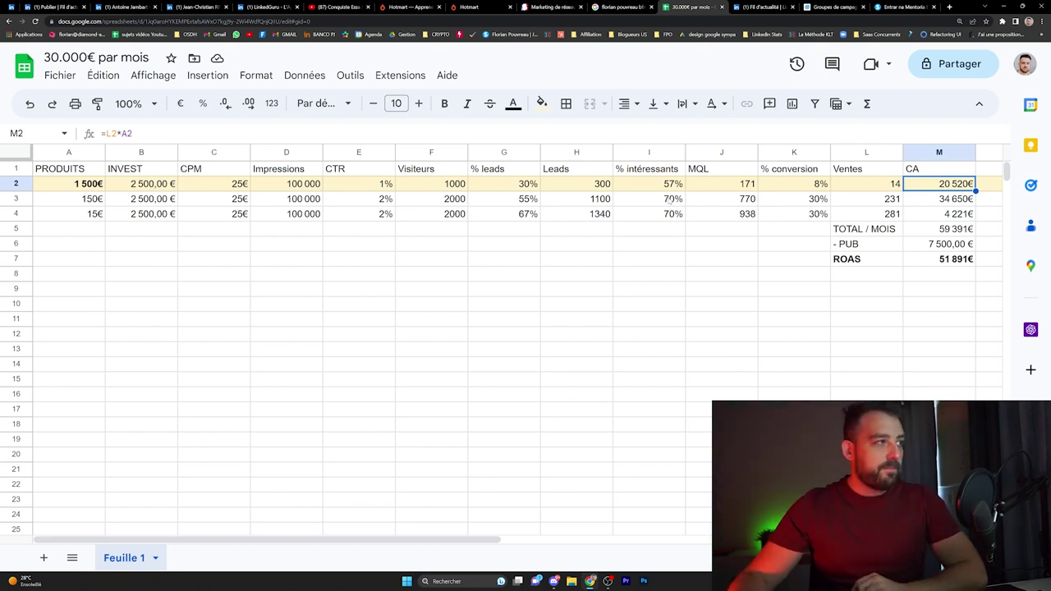
{"action": "left_click", "coordinate": [165, 183]}
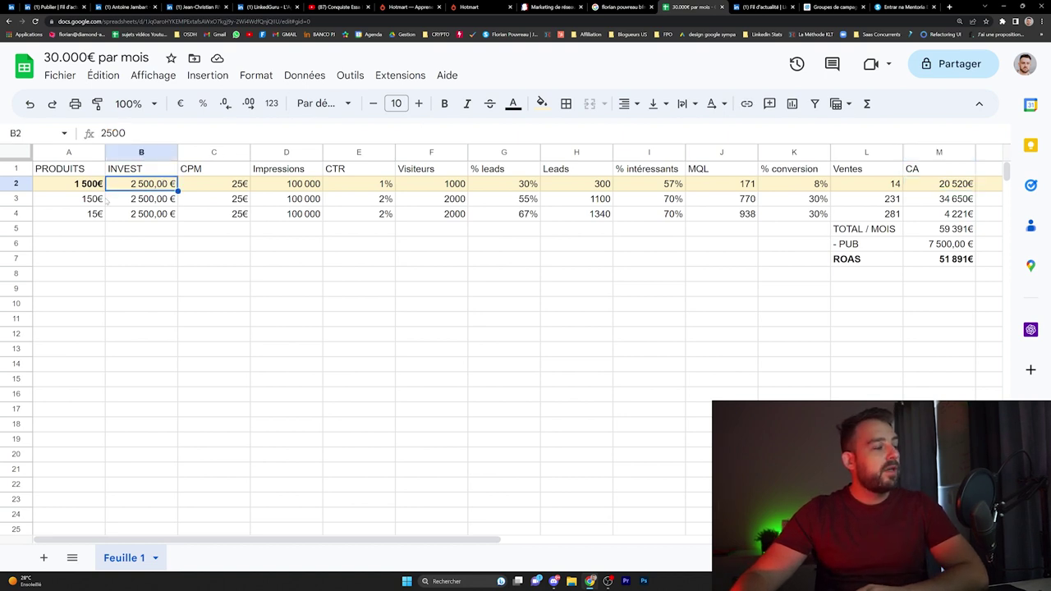
Fill the 150€ product row, cells A3 to M3, with light green
{"action": "left_click_drag", "start_coordinate": [93, 198], "coordinate": [944, 198]}
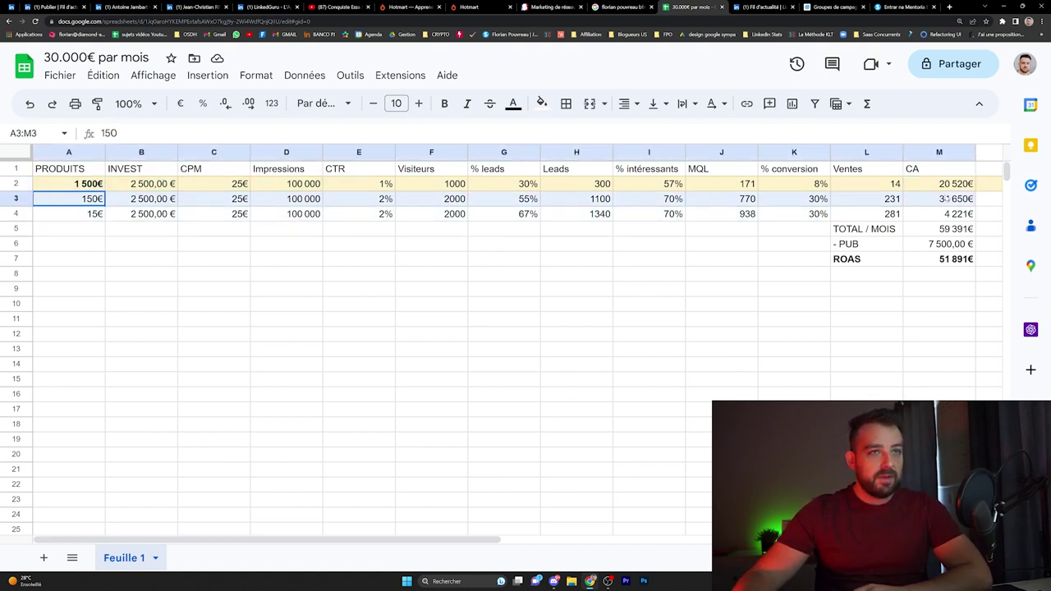
{"action": "left_click", "coordinate": [541, 103]}
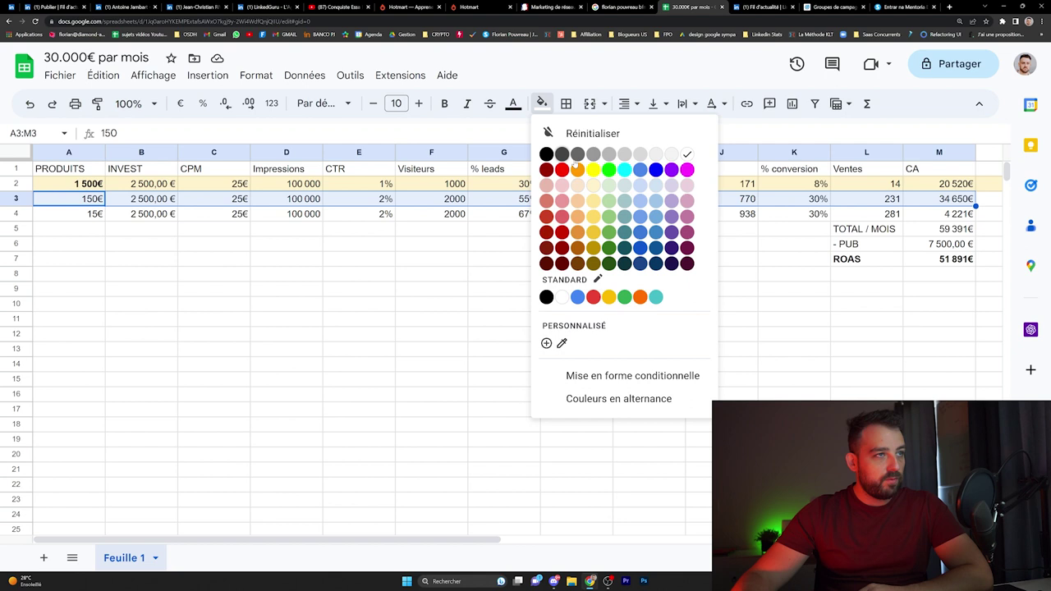
{"action": "left_click", "coordinate": [608, 201]}
{"action": "left_click", "coordinate": [379, 304]}
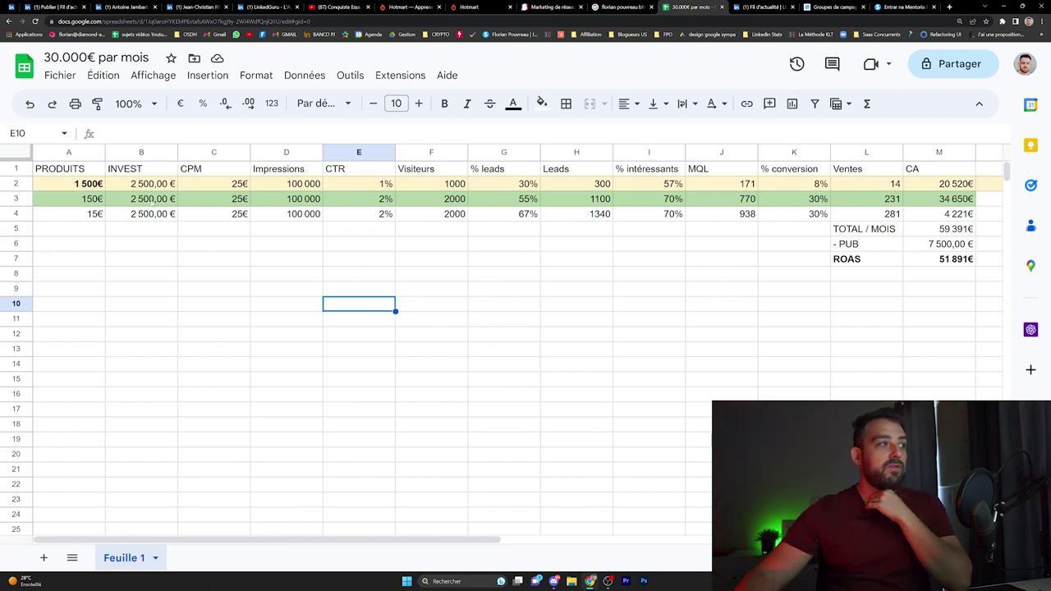
Examine the 150€ product's INVEST, CPM, Impressions and CTR cells in row 3
{"action": "left_click", "coordinate": [154, 200]}
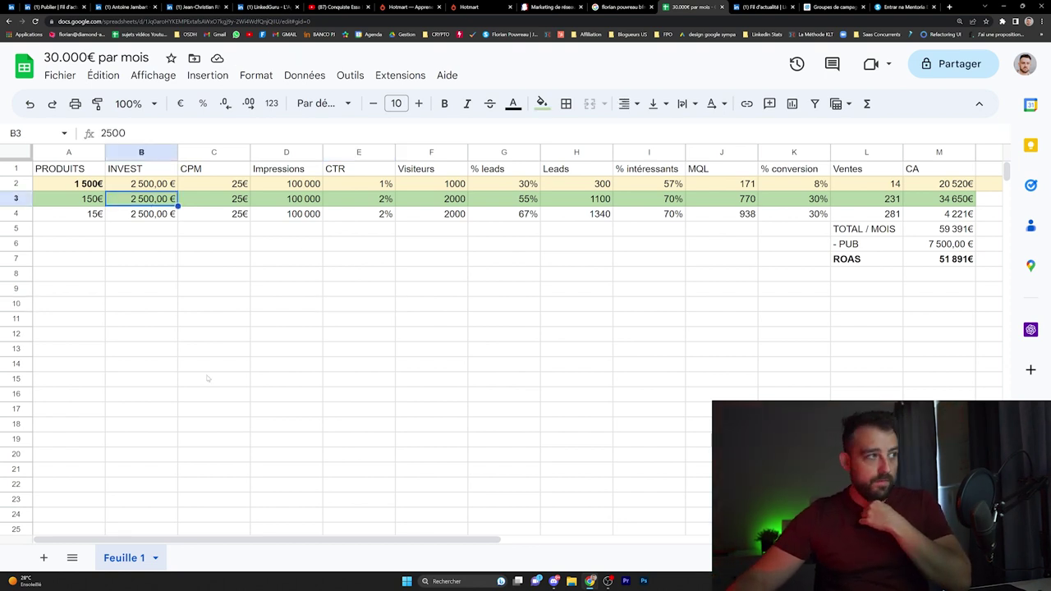
{"action": "left_click", "coordinate": [239, 201]}
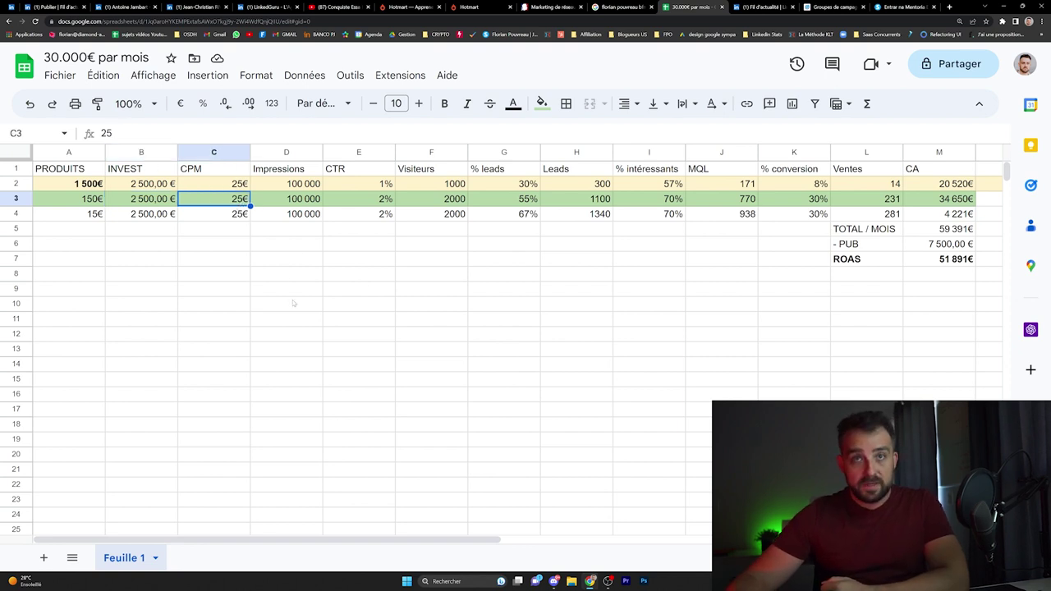
{"action": "left_click", "coordinate": [300, 198]}
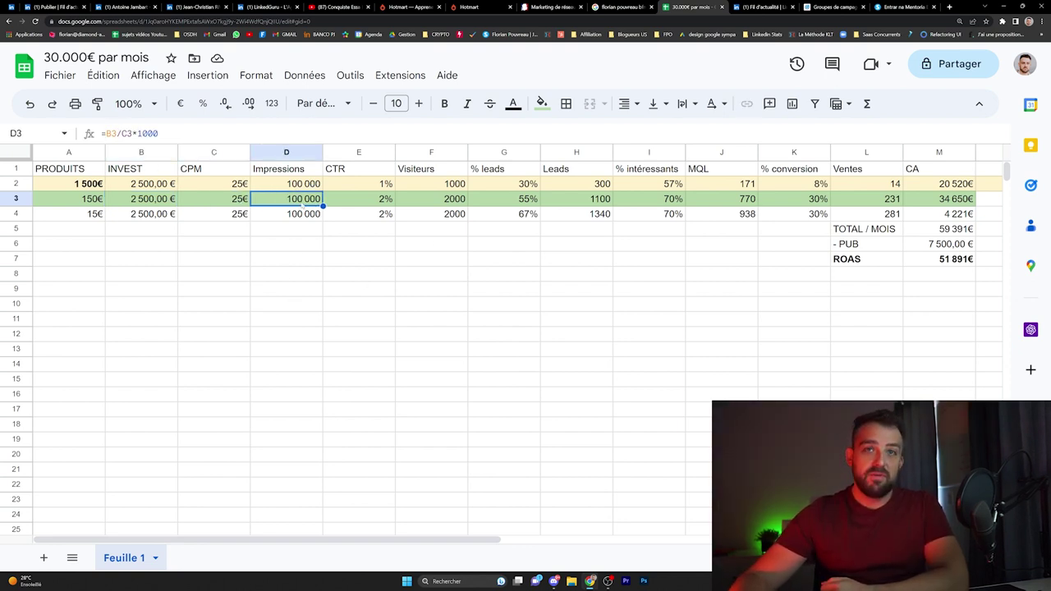
{"action": "left_click", "coordinate": [365, 202]}
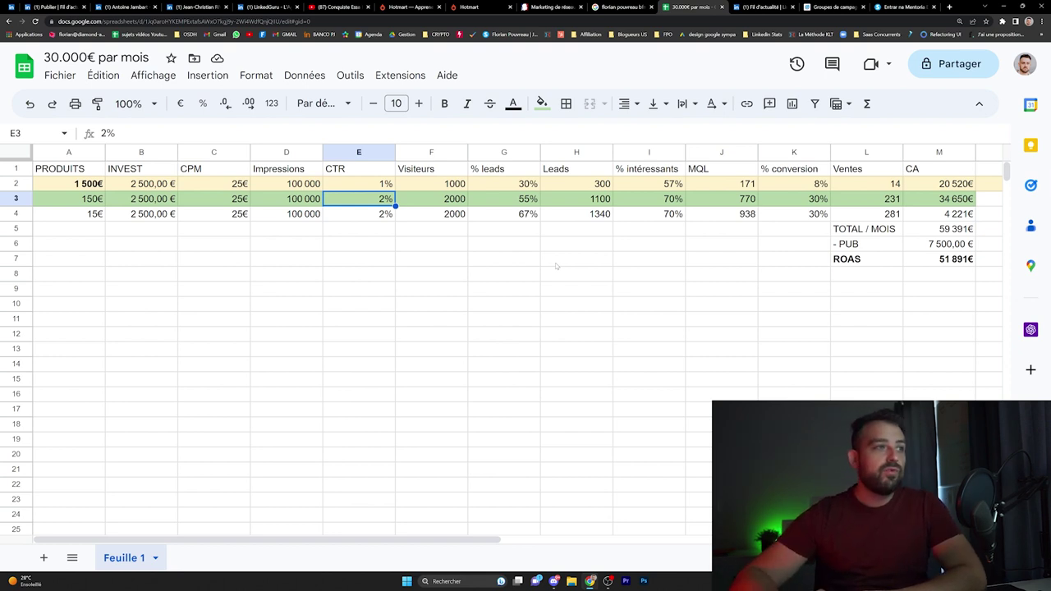
{"action": "key", "text": "Right"}
{"action": "key", "text": "Left"}
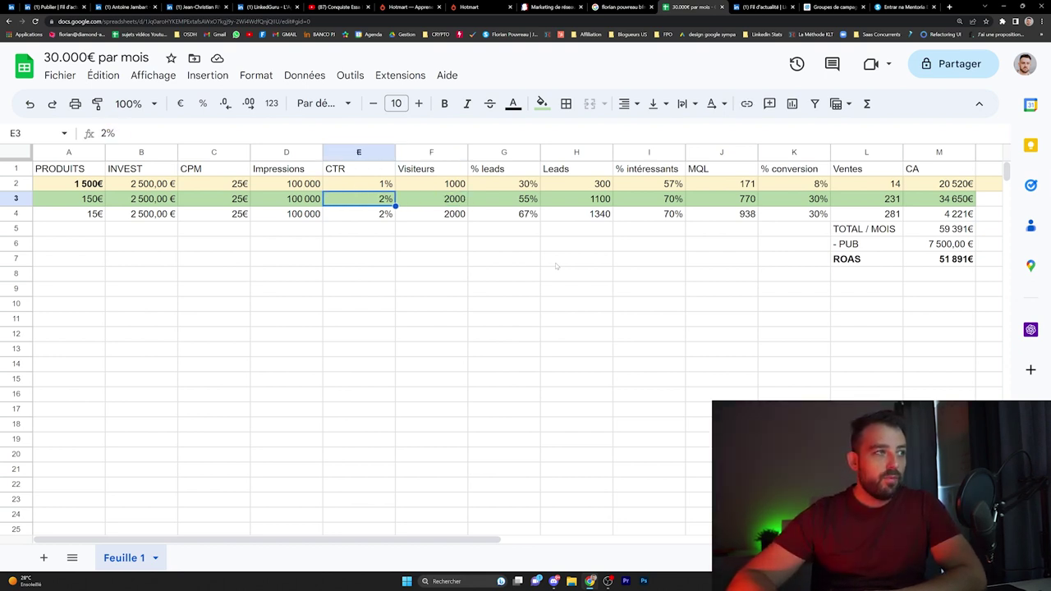
Set the CTR of the 150€ product in cell E3 to 1,5%
{"action": "key", "text": "Delete"}
{"action": "key", "text": "Home"}
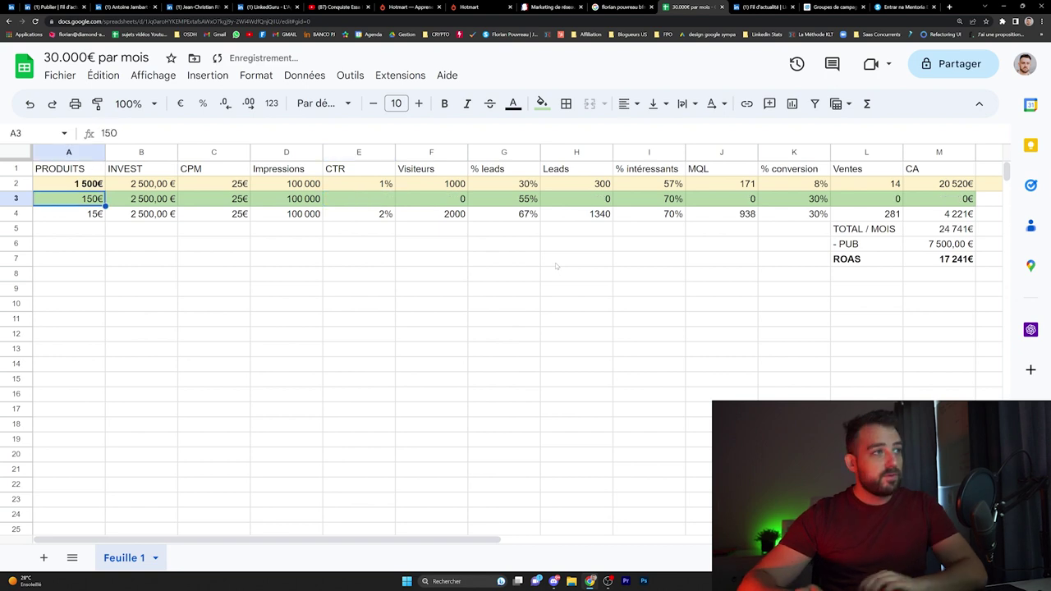
{"action": "left_click", "coordinate": [380, 205]}
{"action": "key", "text": "End"}
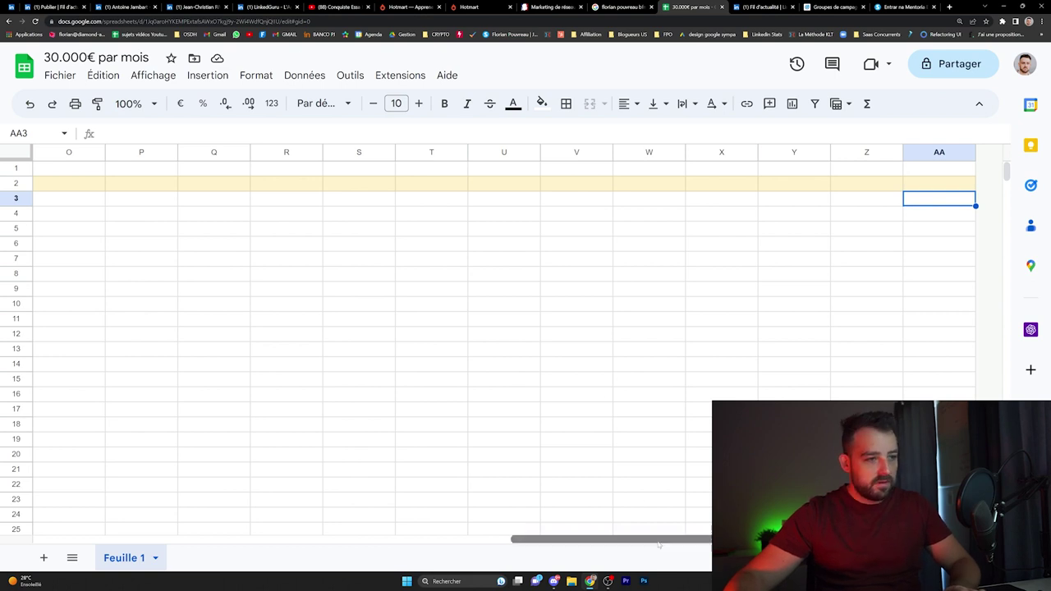
{"action": "left_click_drag", "start_coordinate": [640, 540], "coordinate": [165, 540]}
{"action": "left_click", "coordinate": [392, 204]}
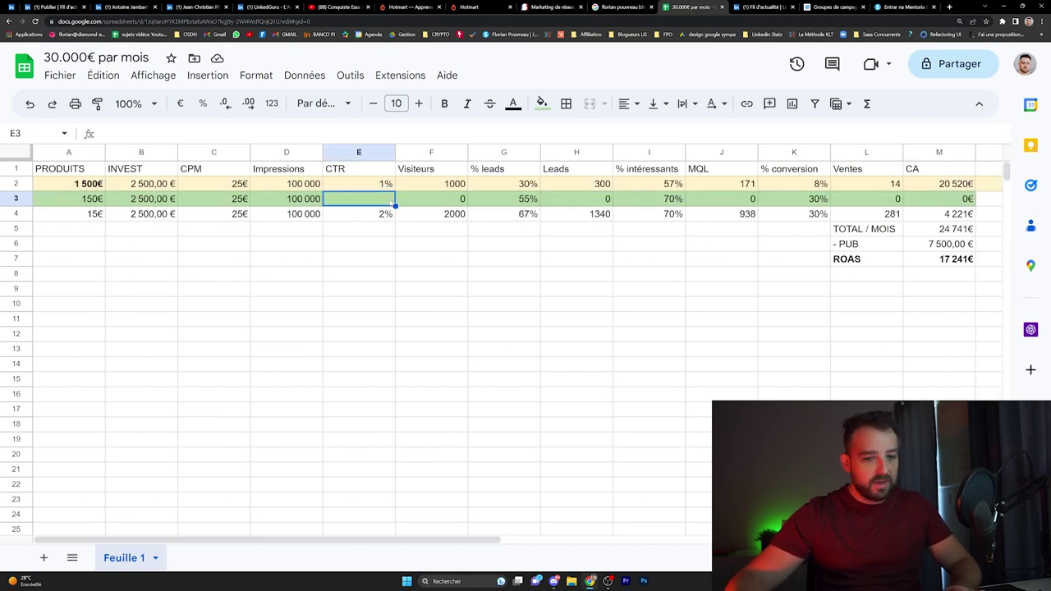
{"action": "type", "text": "1,5"}
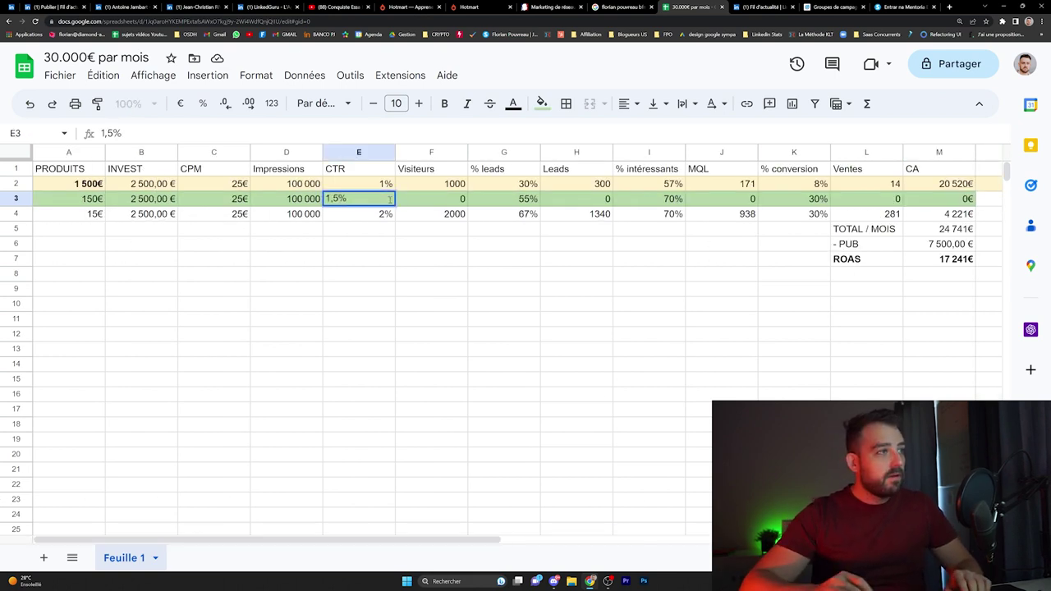
{"action": "key", "text": "Return"}
Examine the 150€ product's recalculated values and formulas in row 3, cell by cell from Visiteurs to CA
{"action": "key", "text": "Up"}
{"action": "key", "text": "Right"}
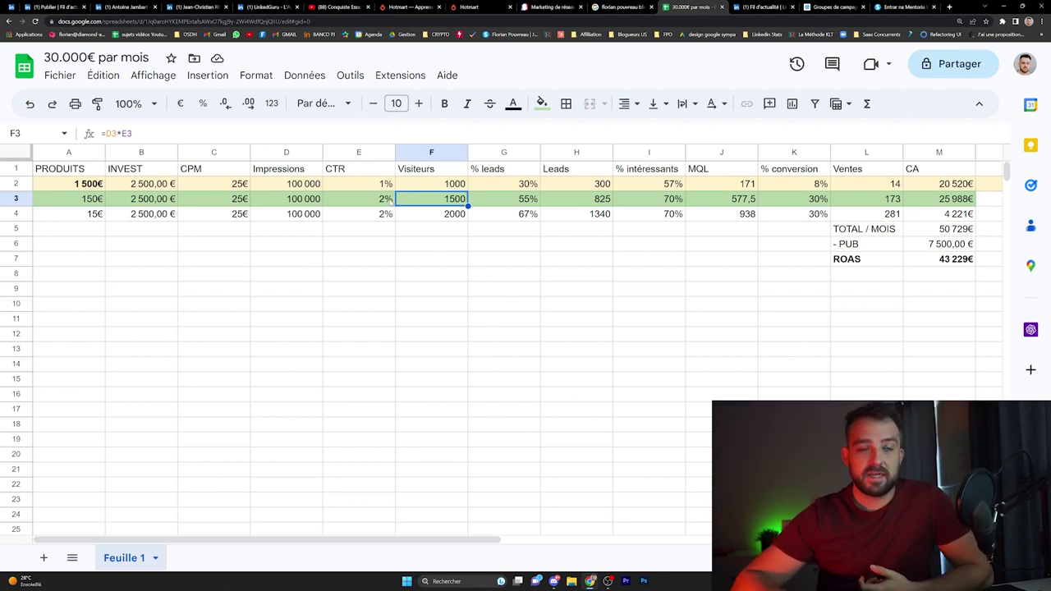
{"action": "left_click", "coordinate": [503, 199]}
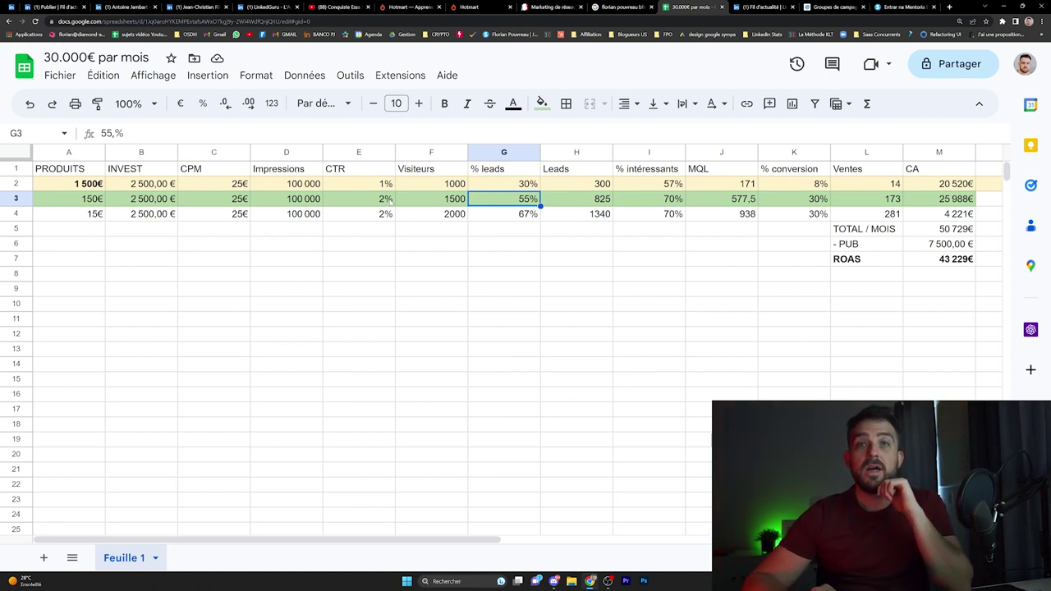
{"action": "left_click", "coordinate": [576, 199]}
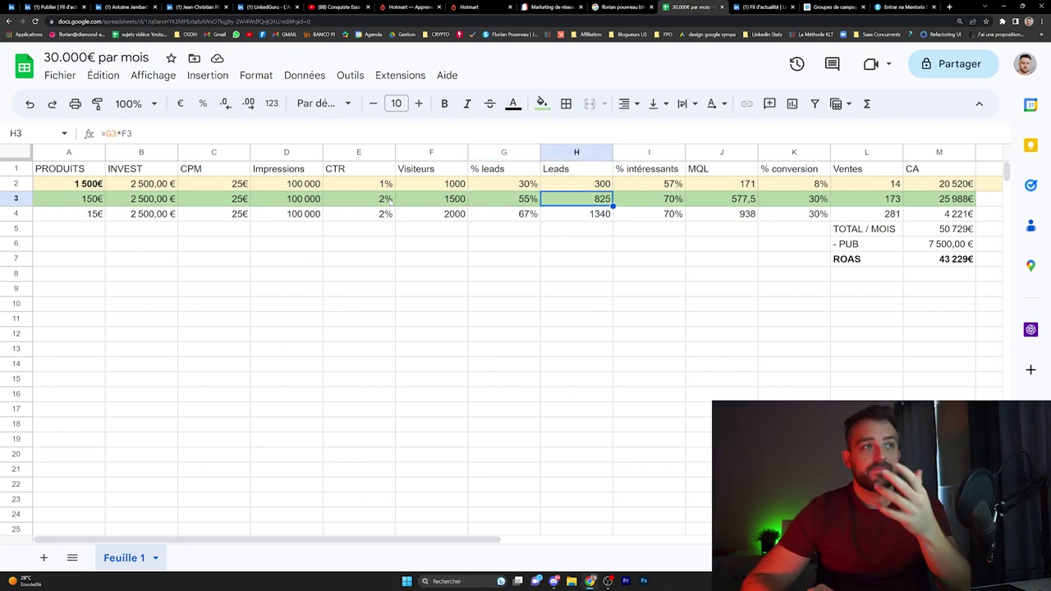
{"action": "left_click", "coordinate": [648, 199]}
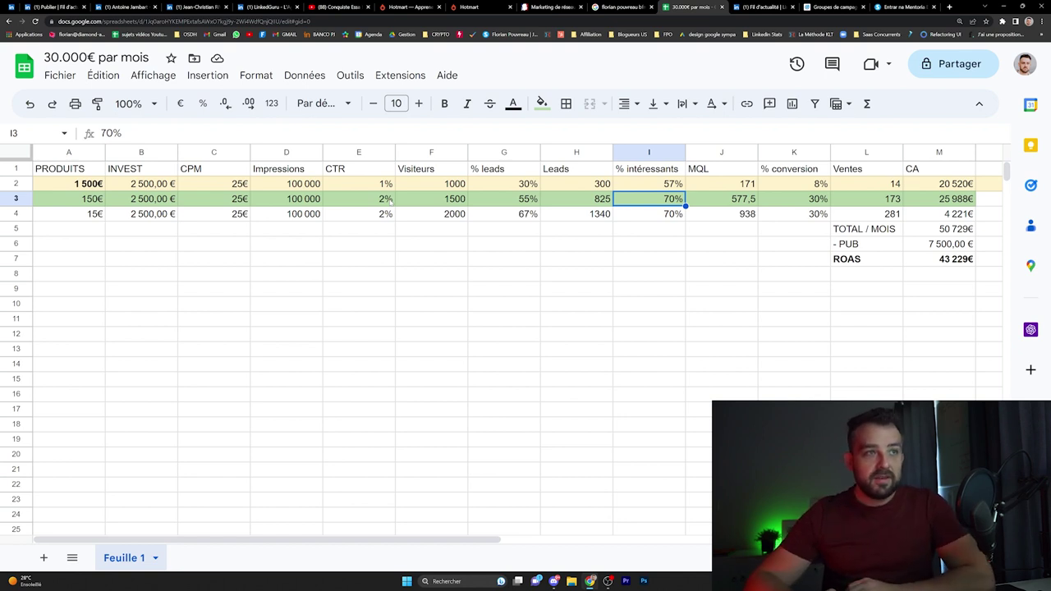
{"action": "key", "text": "Right"}
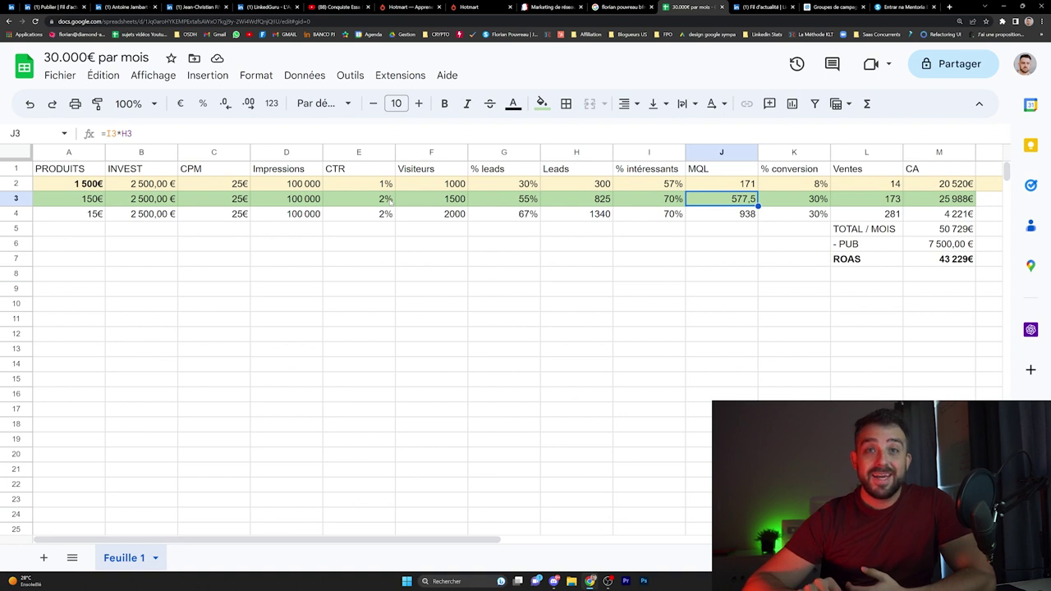
{"action": "key", "text": "Right"}
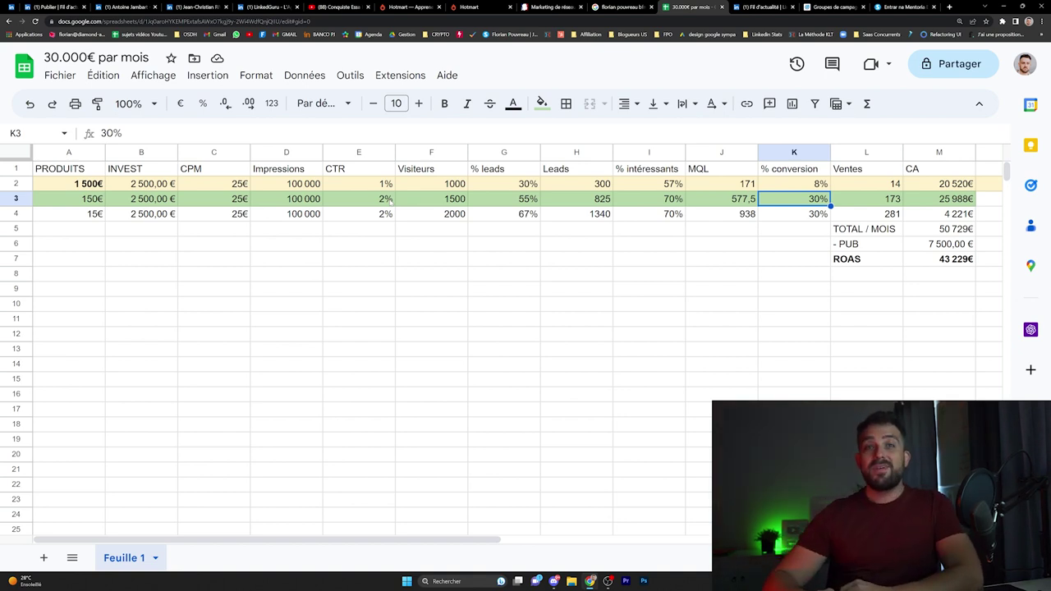
{"action": "key", "text": "Right"}
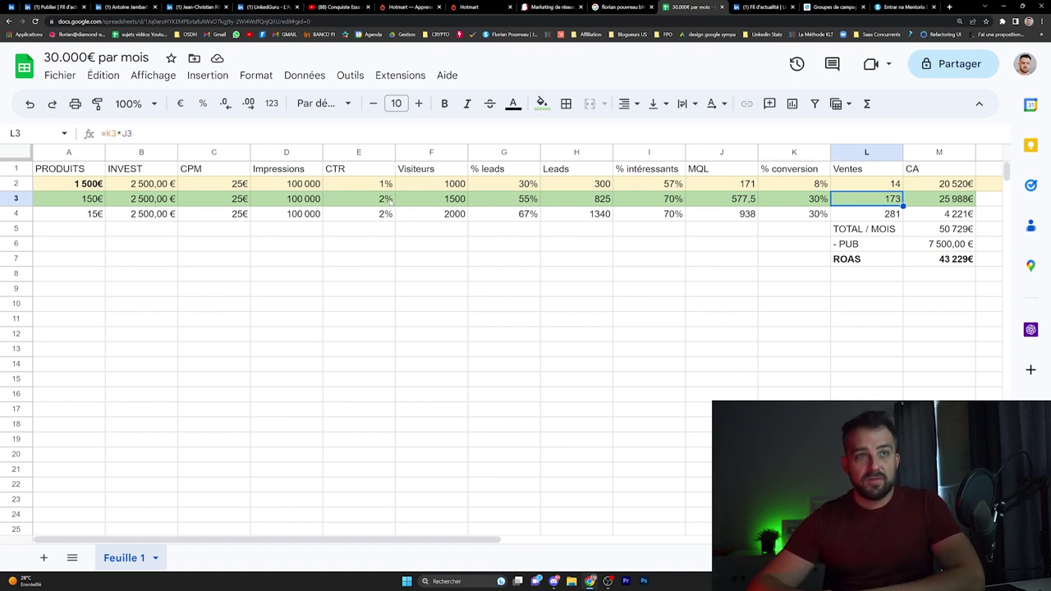
{"action": "key", "text": "Right"}
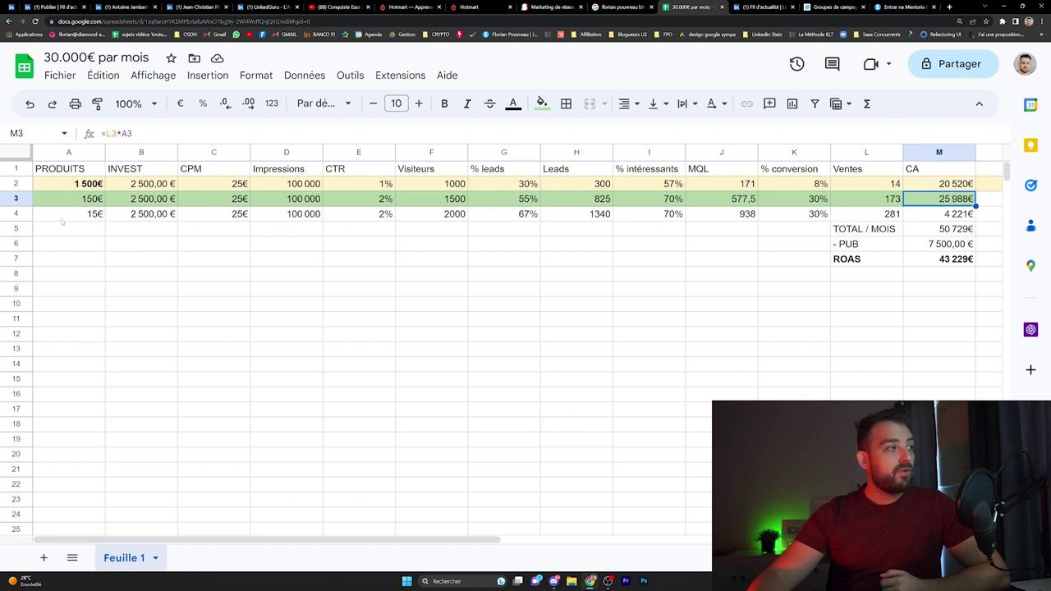
Examine the 15€ product's row, A4 to M4, and the price stored in cell A4
{"action": "left_click_drag", "start_coordinate": [62, 215], "coordinate": [938, 216]}
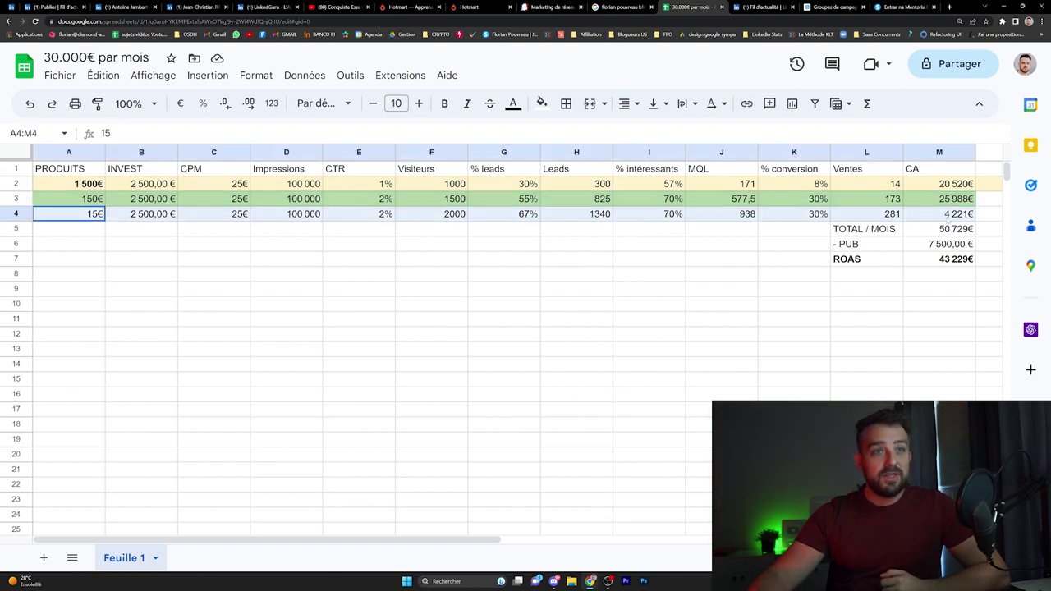
{"action": "mouse_move", "coordinate": [168, 183]}
{"action": "left_mouse_down"}
{"action": "mouse_move", "coordinate": [165, 205]}
{"action": "mouse_move", "coordinate": [167, 190]}
{"action": "left_mouse_up"}
{"action": "left_click", "coordinate": [171, 259]}
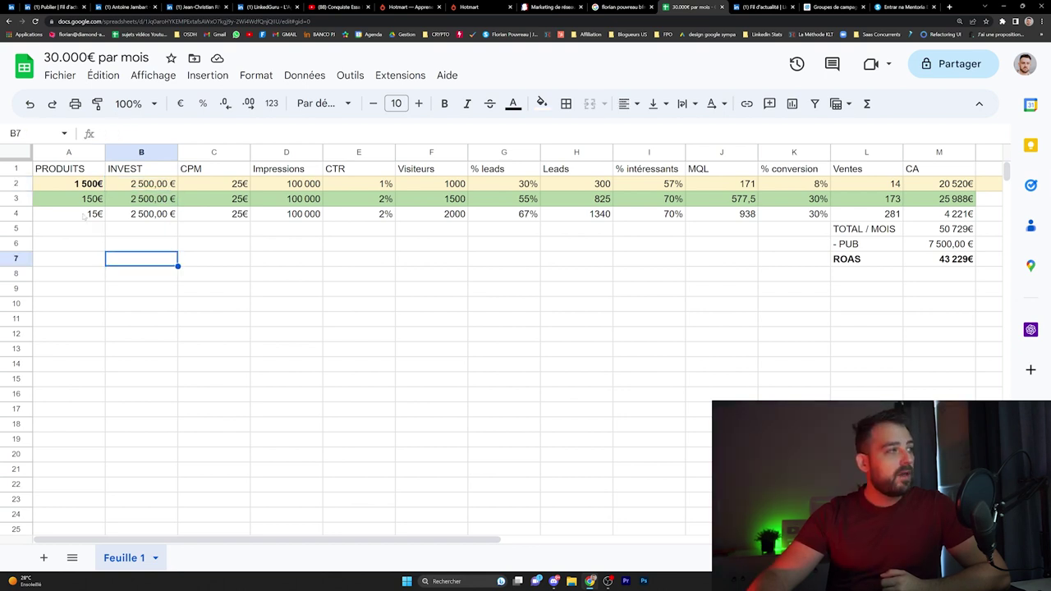
{"action": "left_click", "coordinate": [85, 215]}
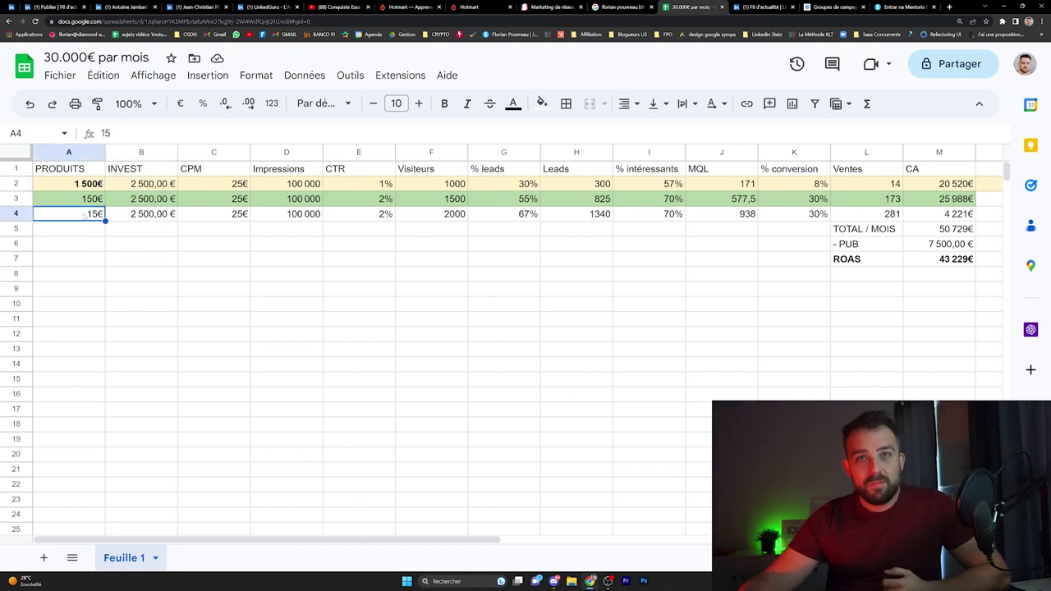
{"action": "double_click", "coordinate": [106, 133]}
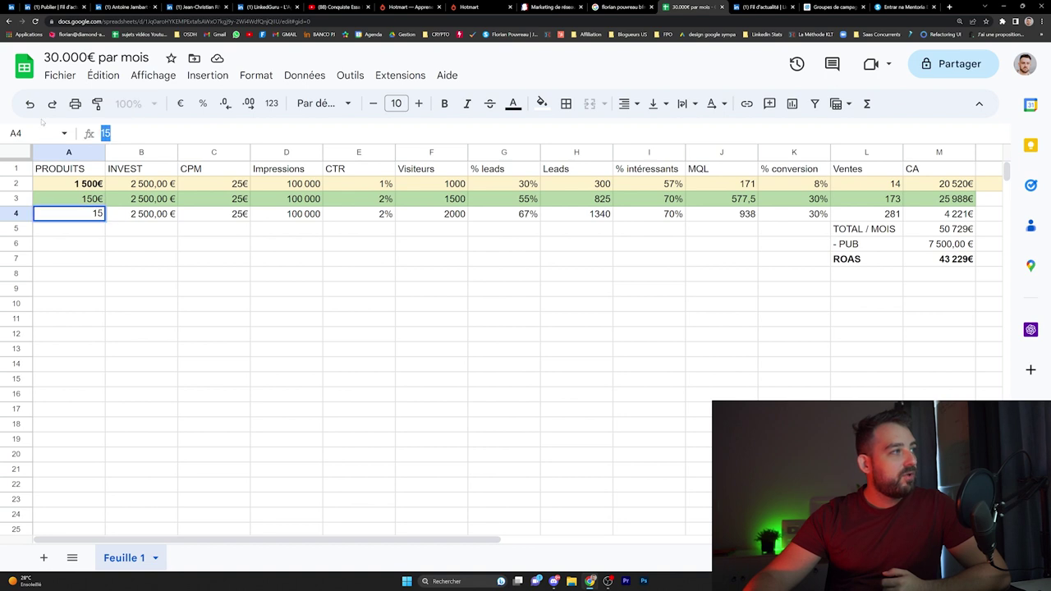
{"action": "key", "text": "End"}
{"action": "type", "text": "€"}
{"action": "left_click", "coordinate": [147, 302]}
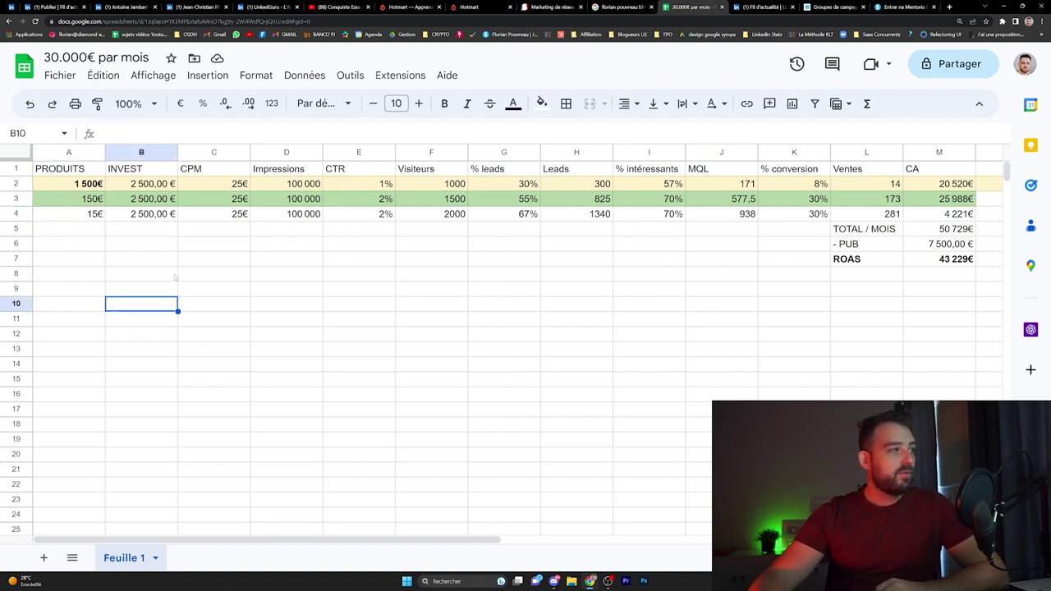
Examine the 15€ product's funnel values and formulas in row 4, cell by cell from INVEST to % leads
{"action": "left_click", "coordinate": [156, 215]}
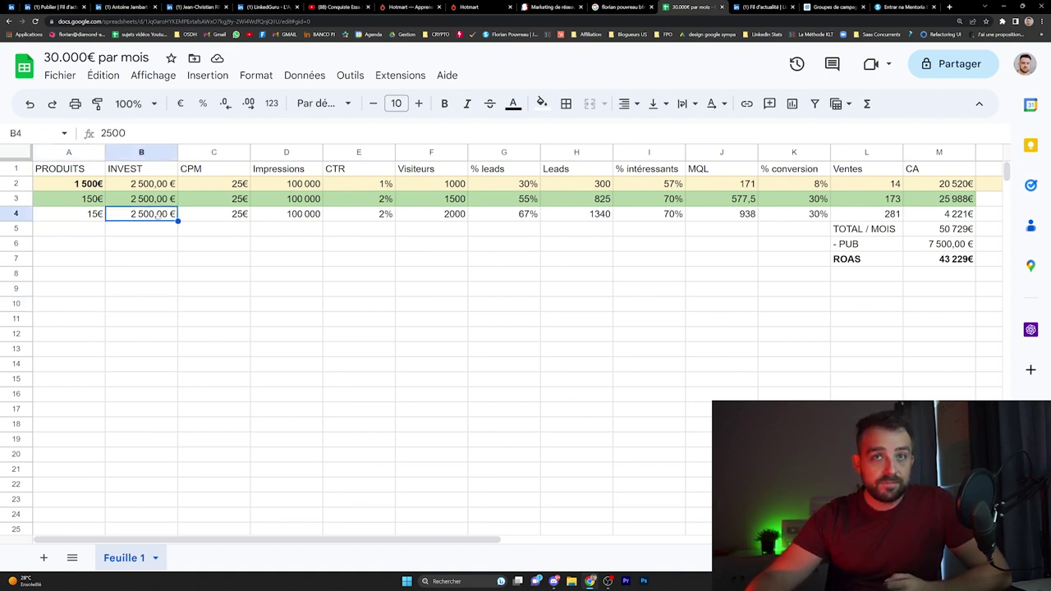
{"action": "left_click", "coordinate": [237, 215]}
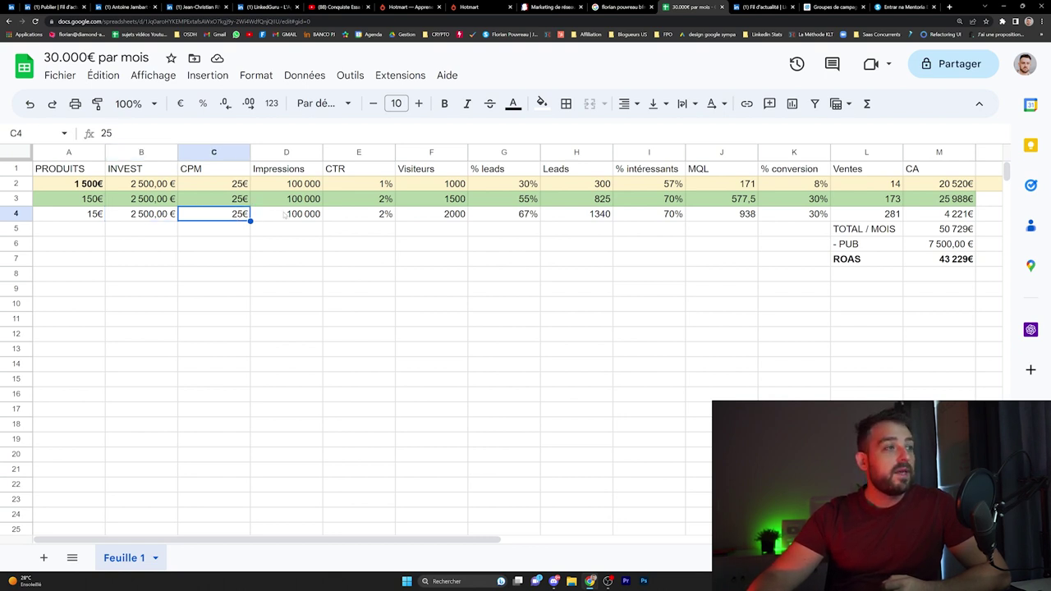
{"action": "left_click", "coordinate": [283, 214]}
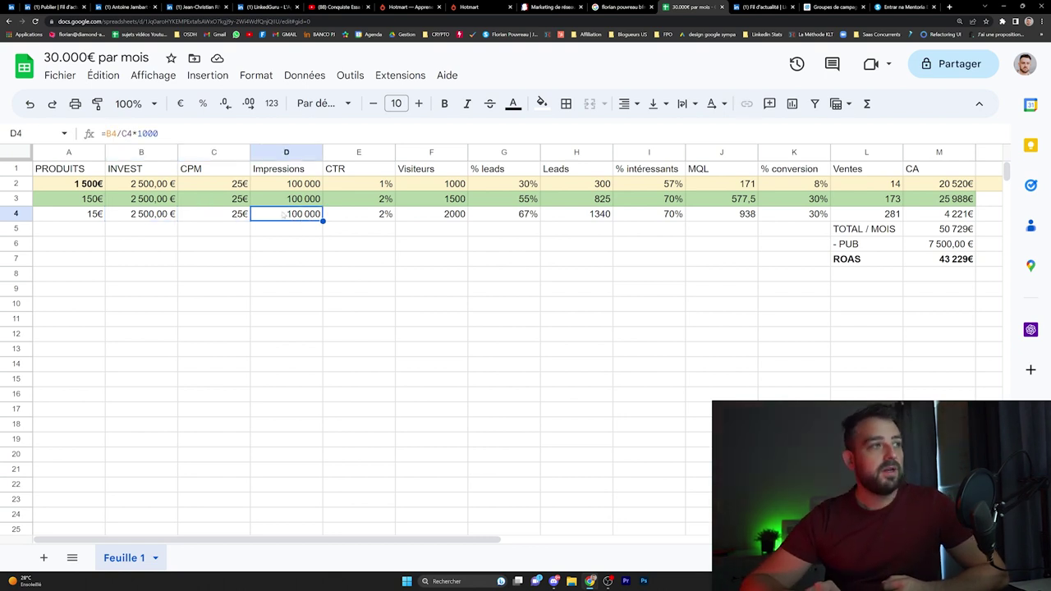
{"action": "key", "text": "Right"}
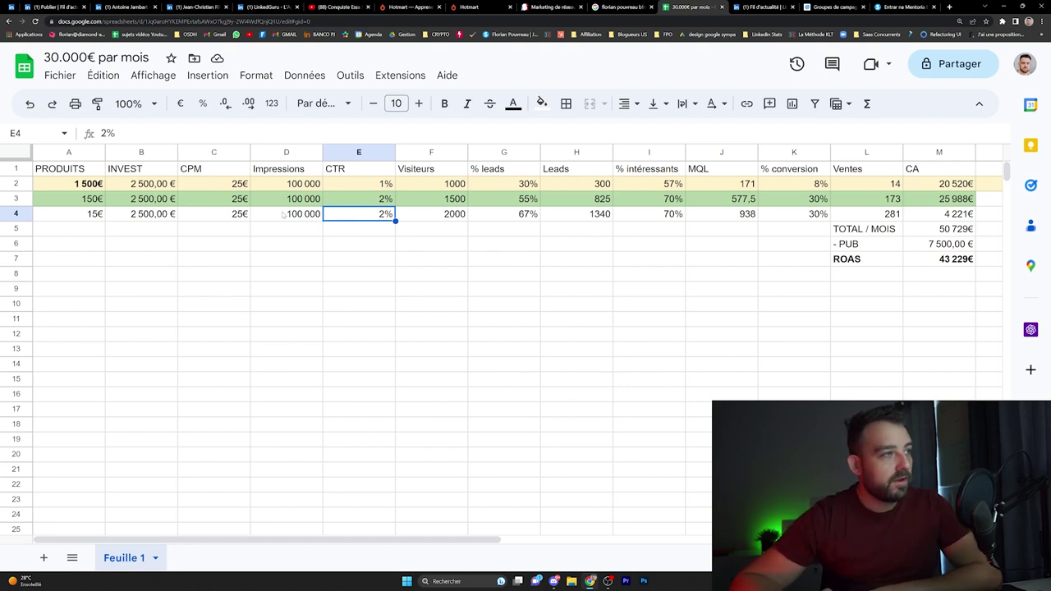
{"action": "key", "text": "Right"}
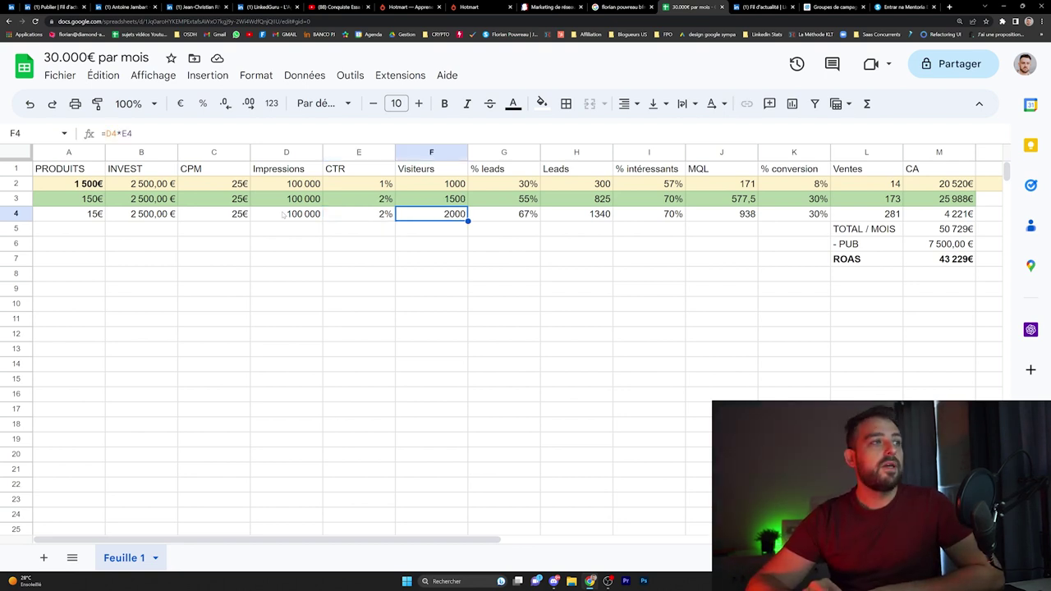
{"action": "key", "text": "Right"}
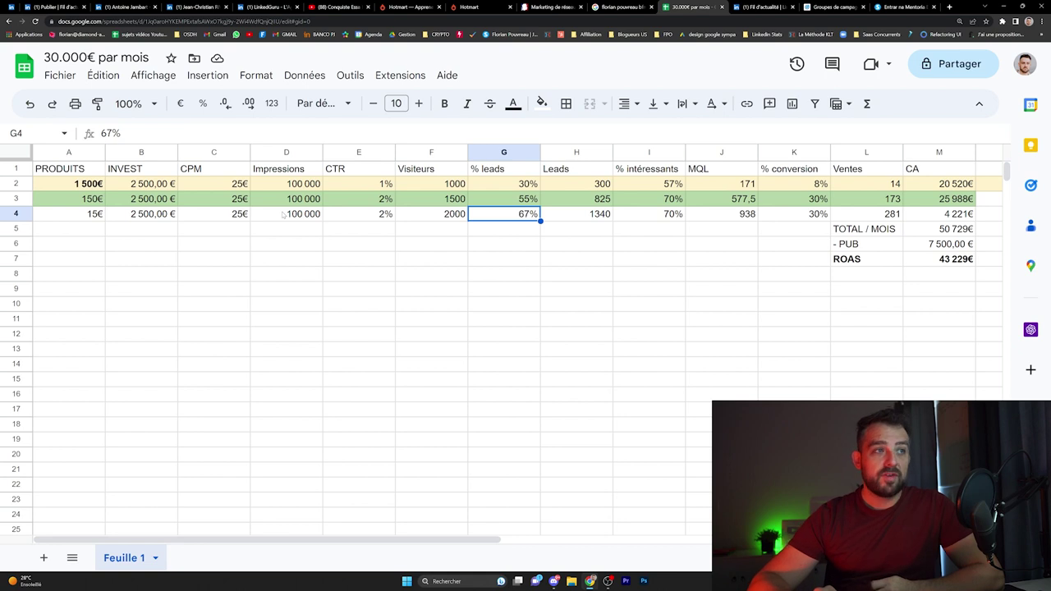
Fill the Leads cell of the 15€ product, H4, with red
{"action": "key", "text": "Right"}
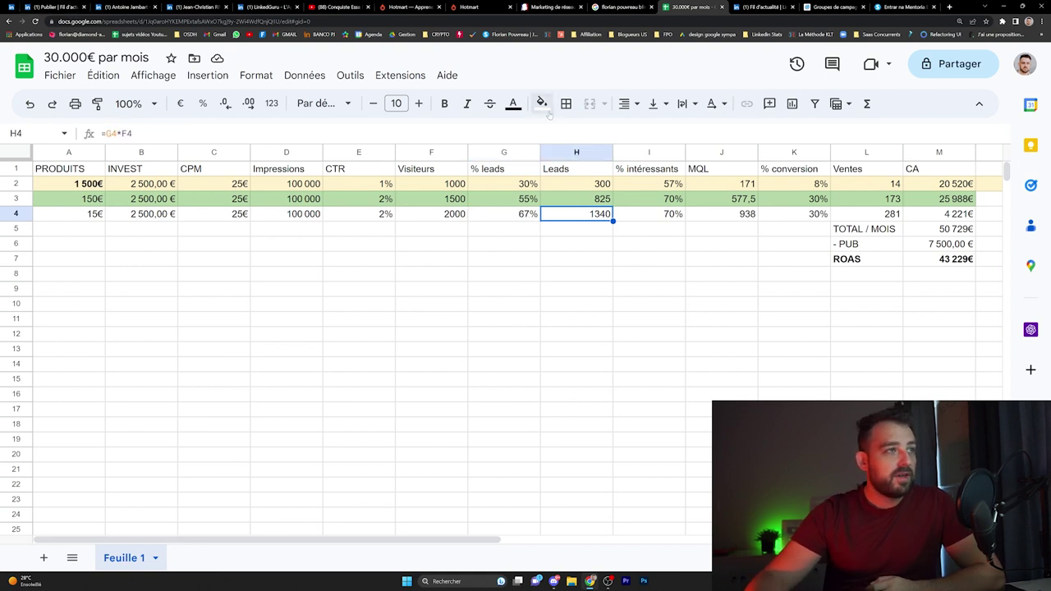
{"action": "left_click", "coordinate": [541, 103]}
{"action": "left_click", "coordinate": [563, 170]}
{"action": "left_click", "coordinate": [532, 286]}
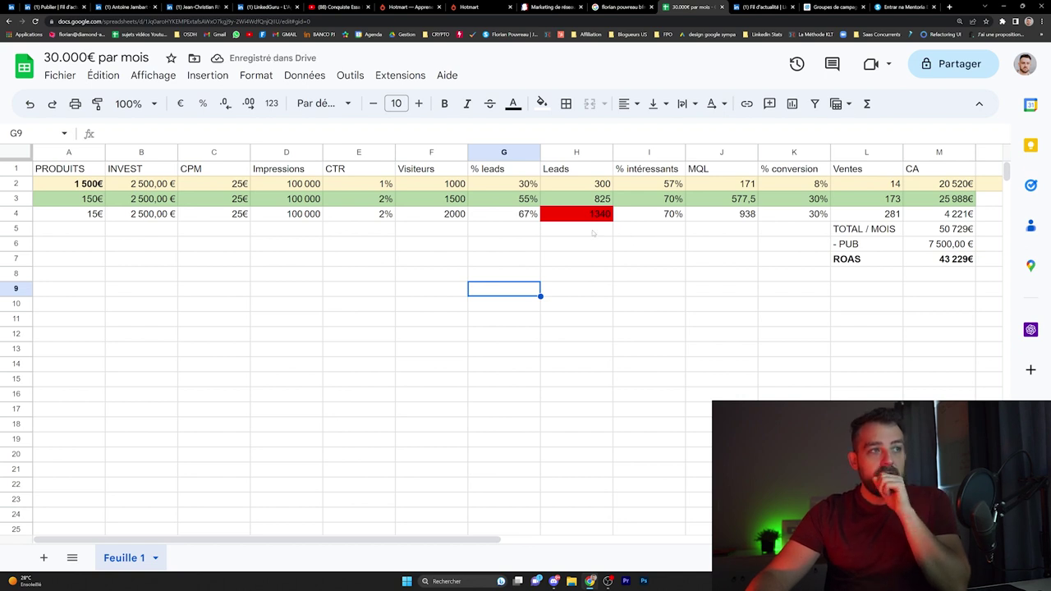
Examine the 15€ product's cells in row 4 from Leads to CA, and compare with the INVEST amounts in B2:B3
{"action": "left_click", "coordinate": [601, 218]}
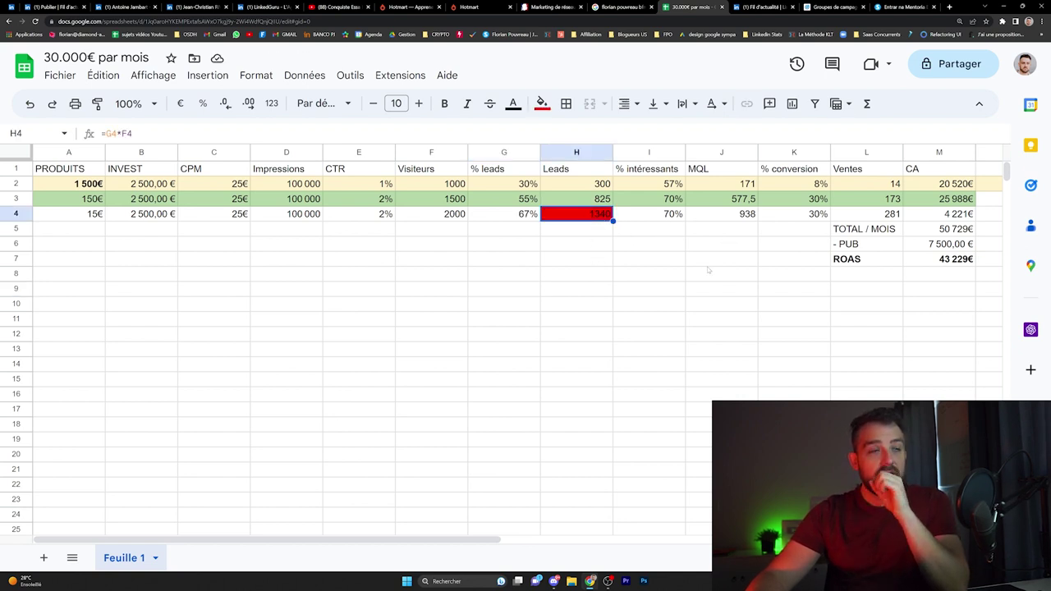
{"action": "key", "text": "Right"}
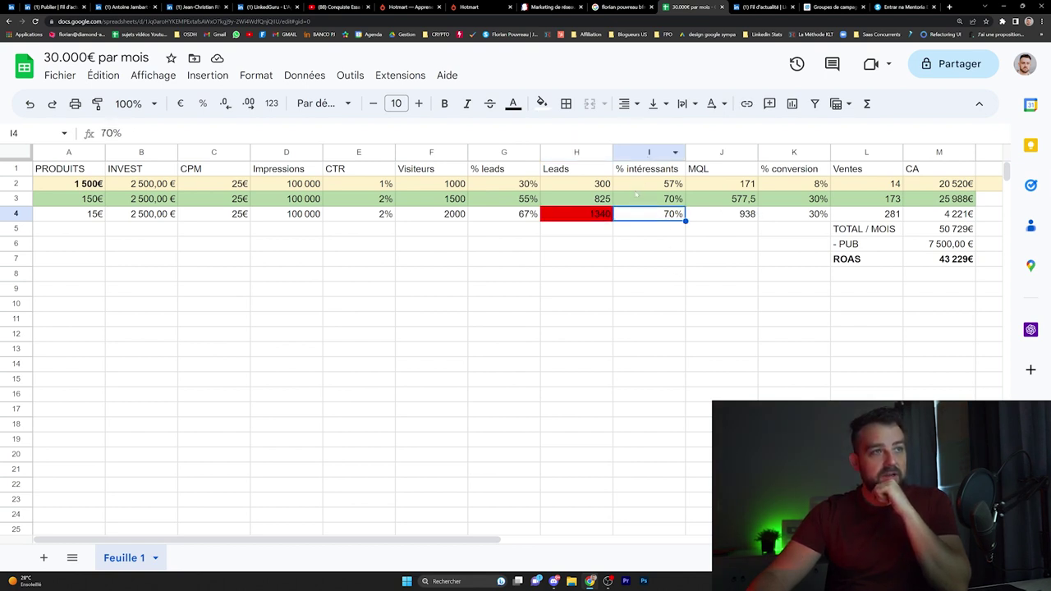
{"action": "key", "text": "Right"}
{"action": "key", "text": "Right"}
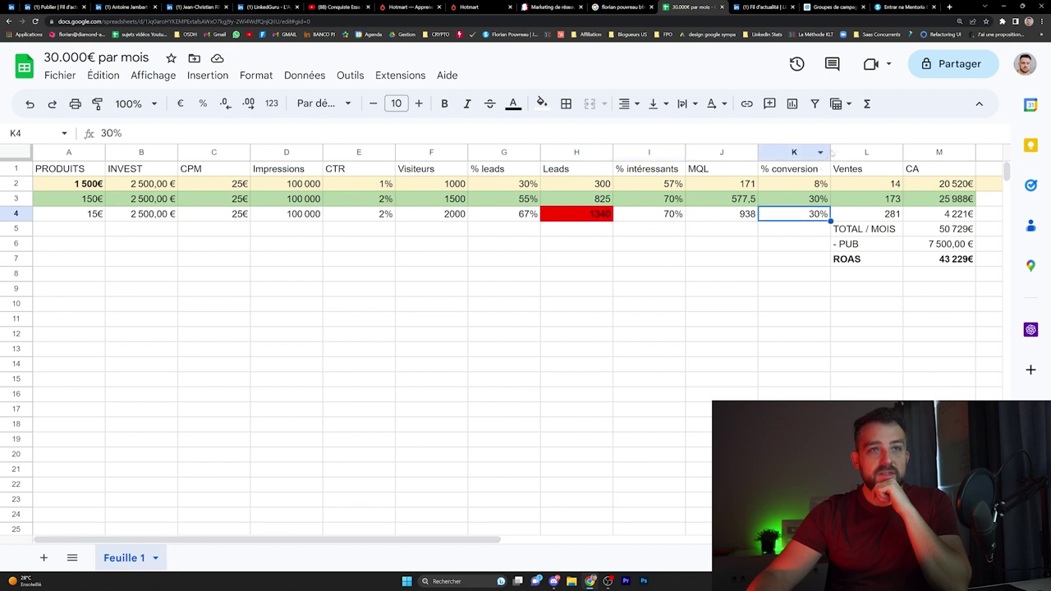
{"action": "key", "text": "Left"}
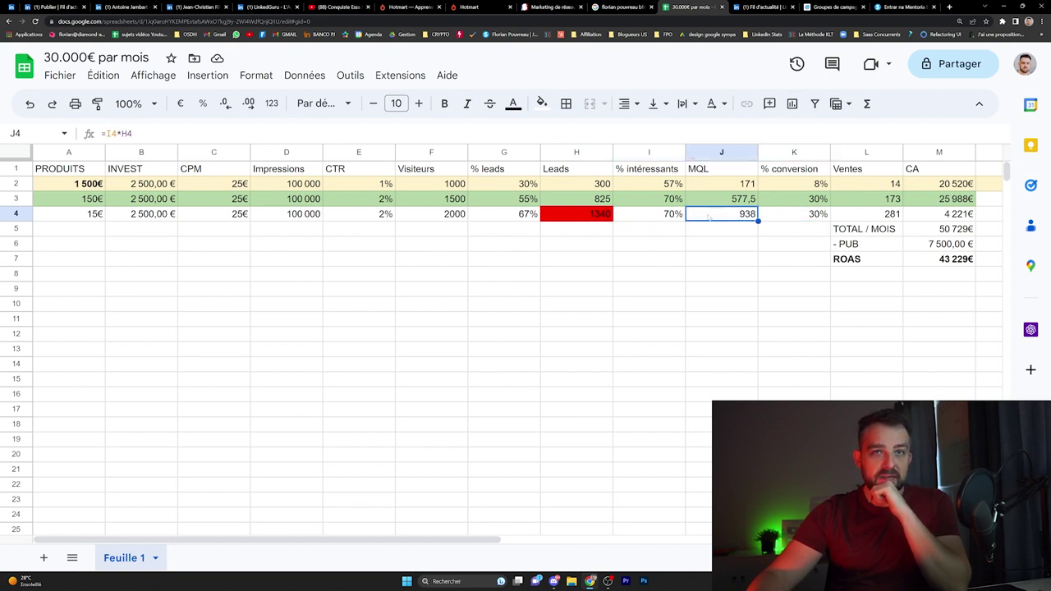
{"action": "left_click", "coordinate": [844, 216]}
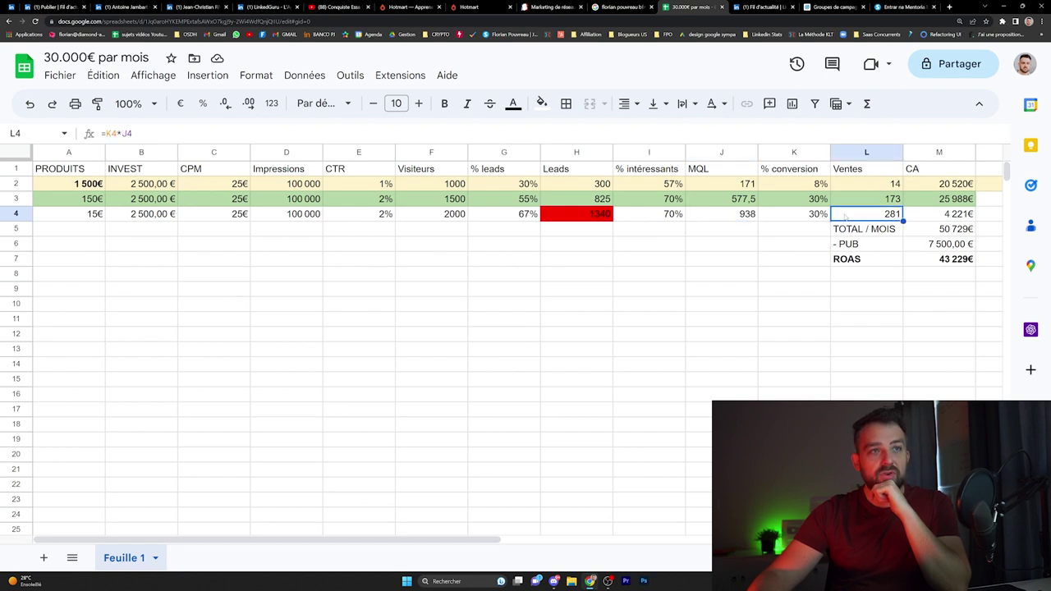
{"action": "left_click", "coordinate": [926, 216]}
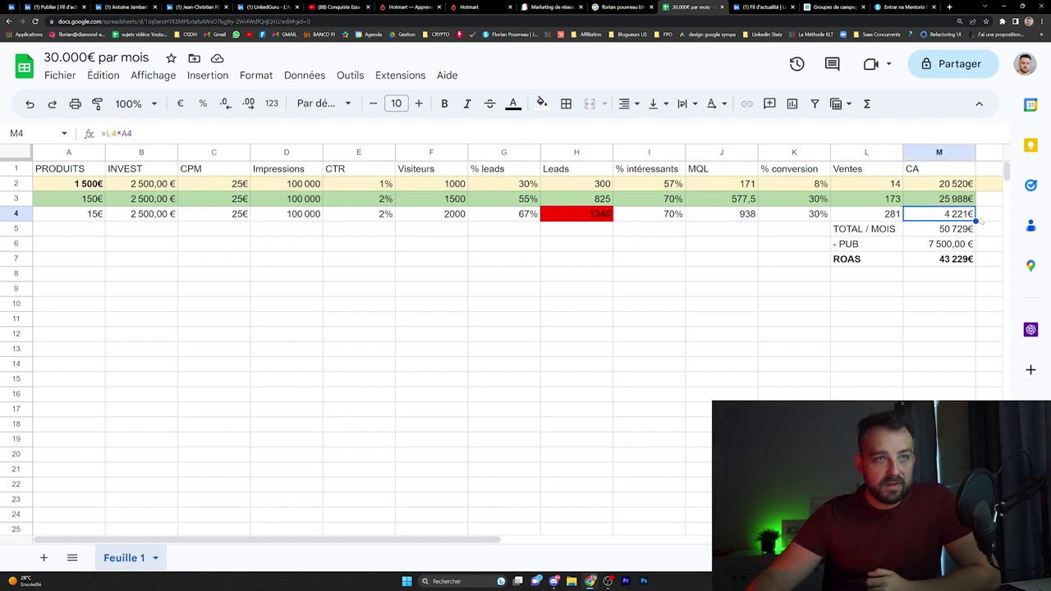
{"action": "left_click_drag", "start_coordinate": [156, 185], "coordinate": [165, 198]}
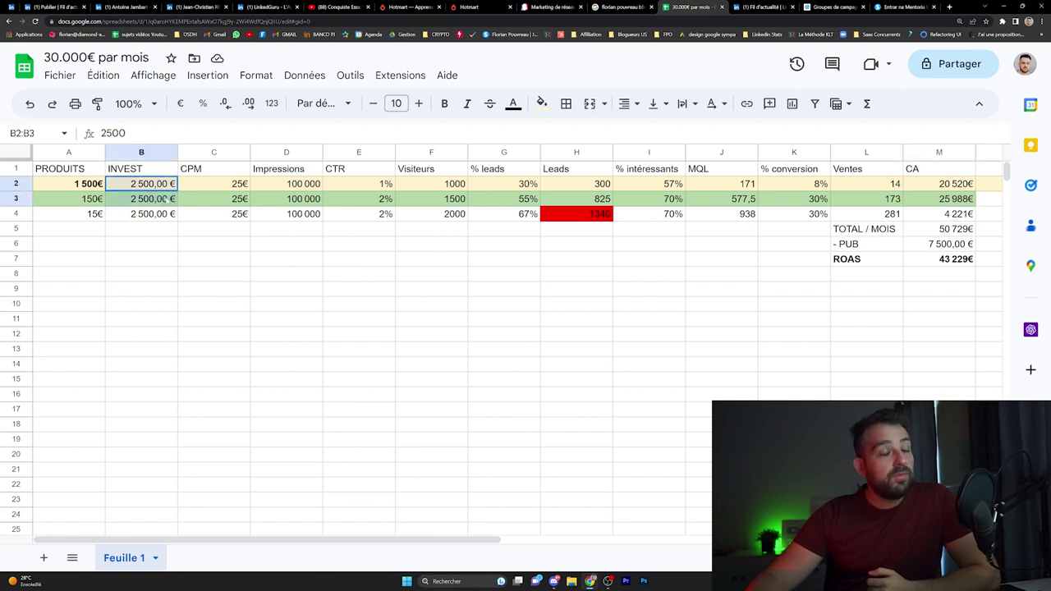
{"action": "left_click", "coordinate": [551, 217]}
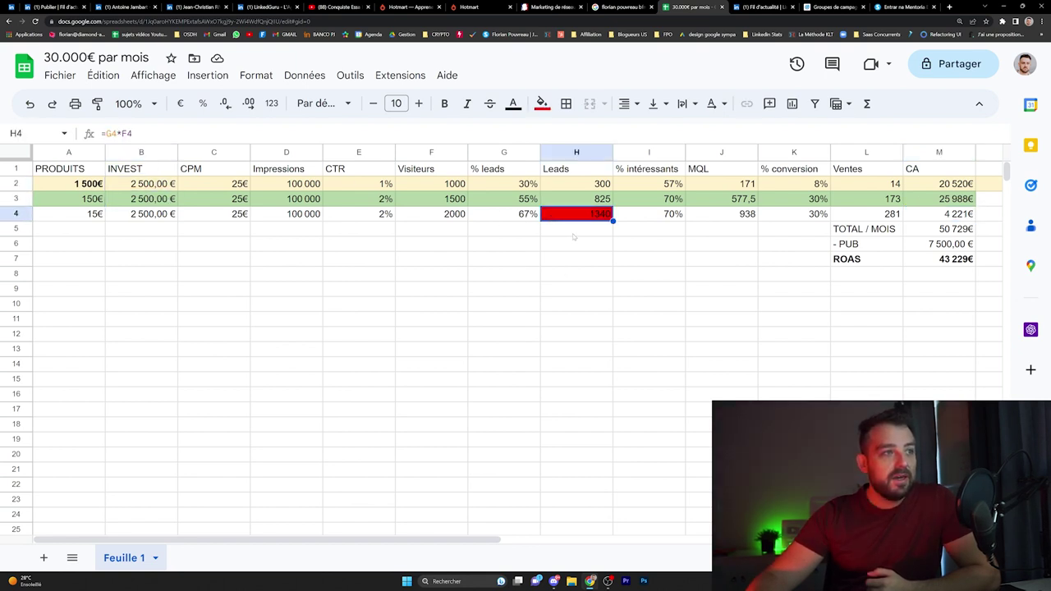
{"action": "left_click", "coordinate": [573, 235]}
{"action": "type", "text": "@"}
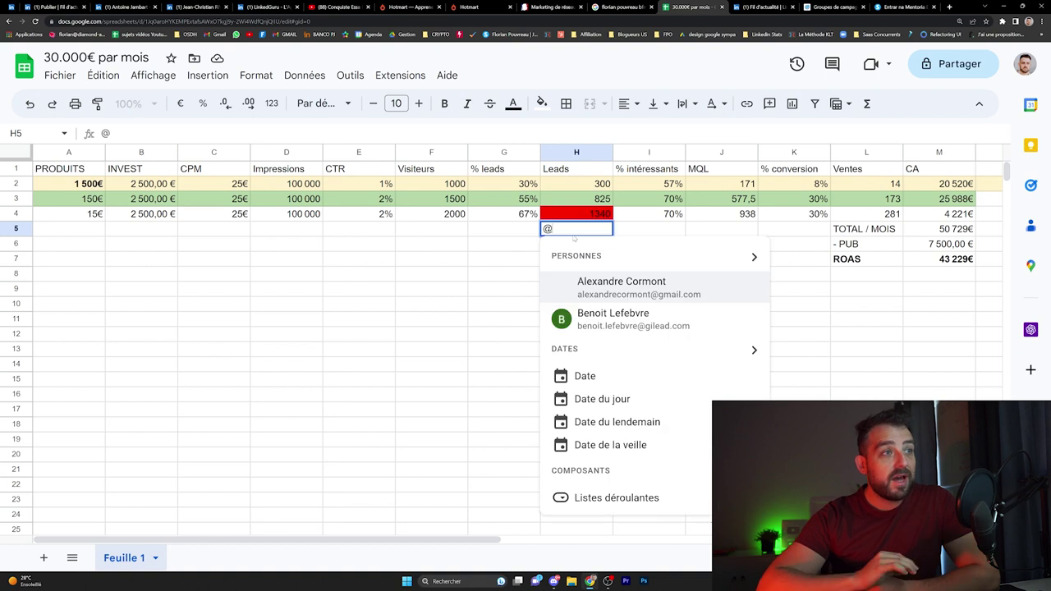
{"action": "key", "text": "BackSpace"}
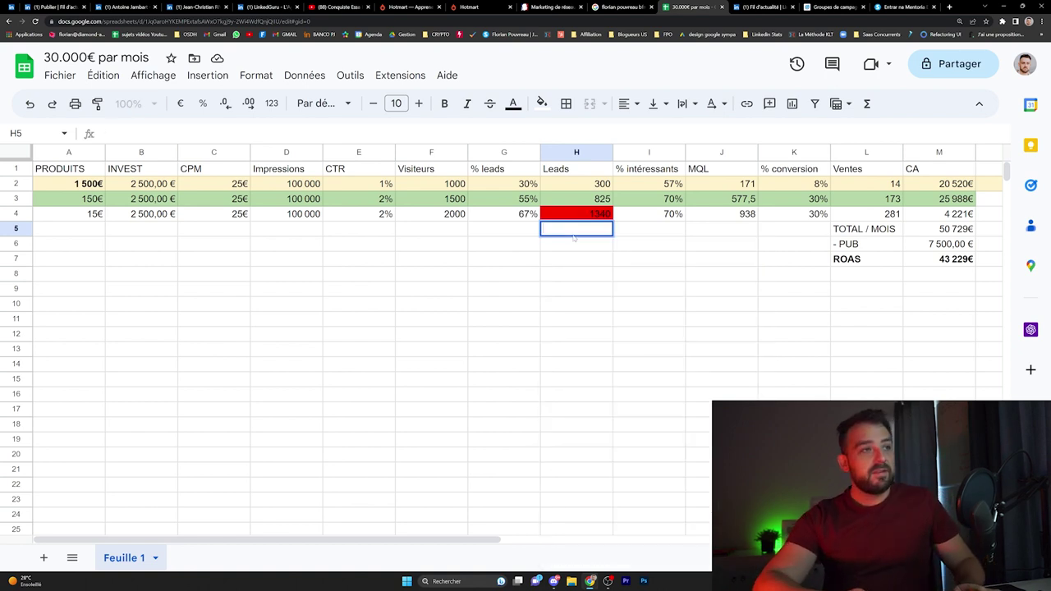
{"action": "left_click", "coordinate": [648, 319]}
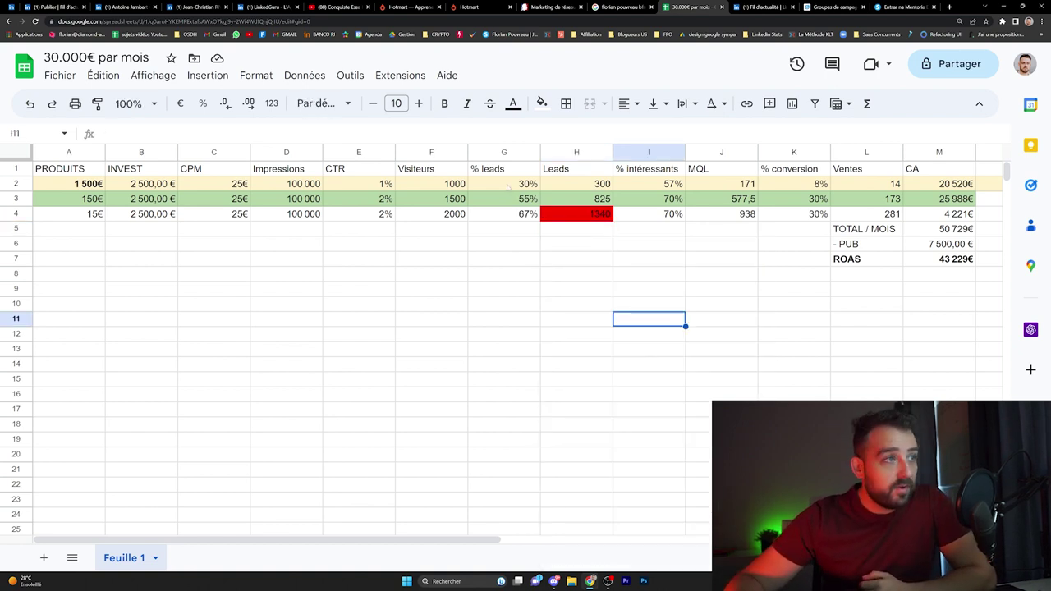
{"action": "left_click", "coordinate": [570, 210]}
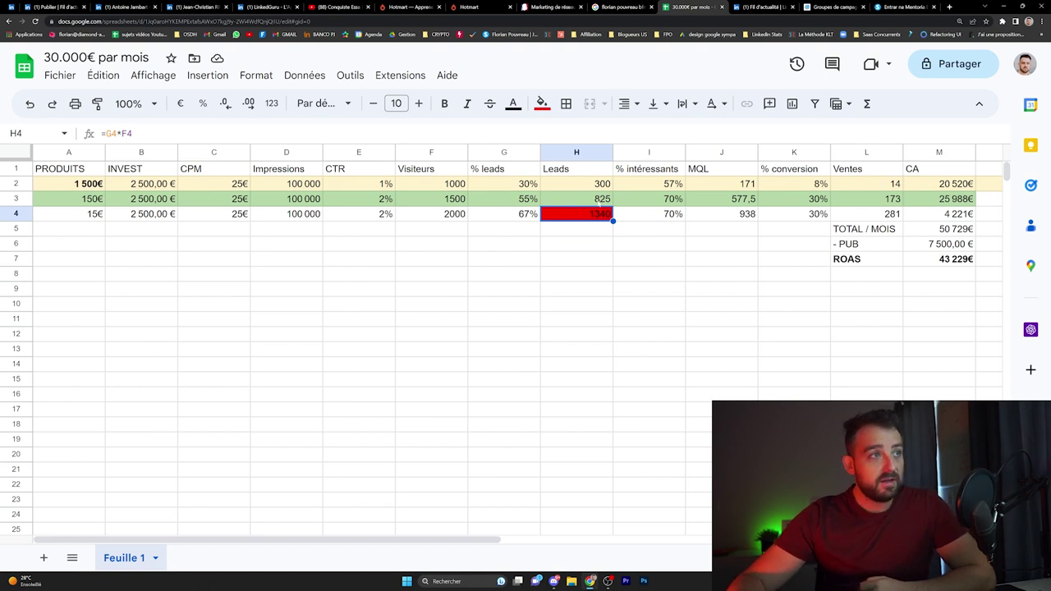
Switch to the browser tab with the mentoria sales page and load the systeme.io website in it
{"action": "left_click", "coordinate": [901, 6]}
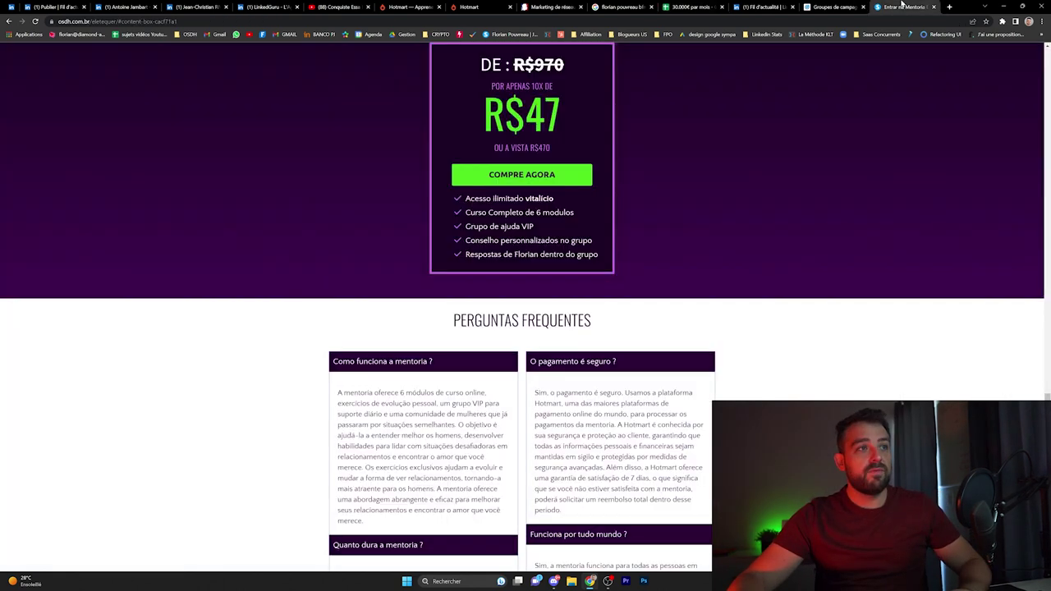
{"action": "scroll", "coordinate": [734, 169], "scroll_direction": "up", "scroll_amount": 3}
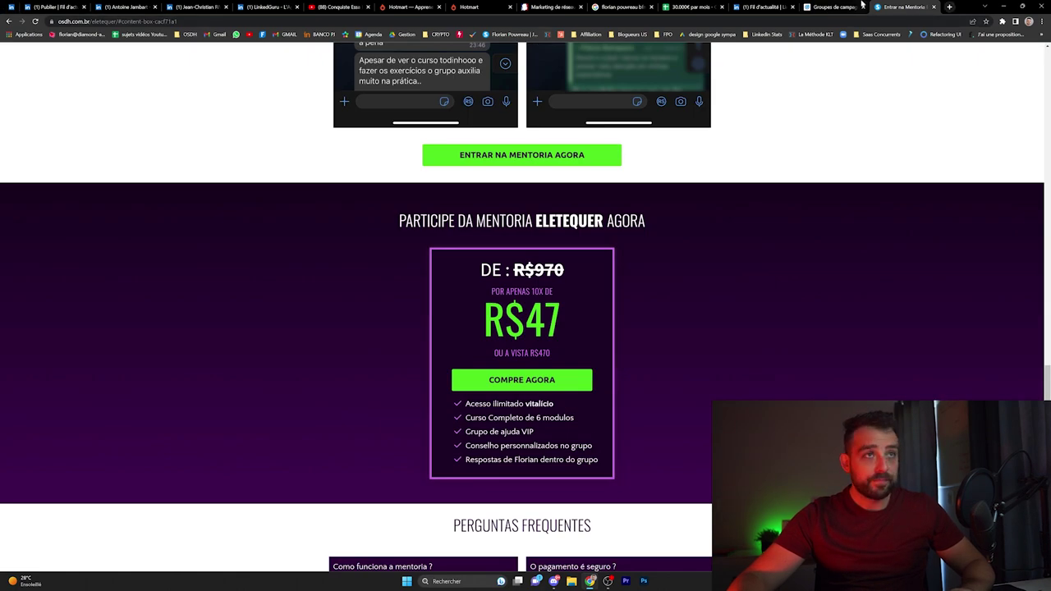
{"action": "left_click", "coordinate": [819, 22]}
{"action": "type", "text": "sys"}
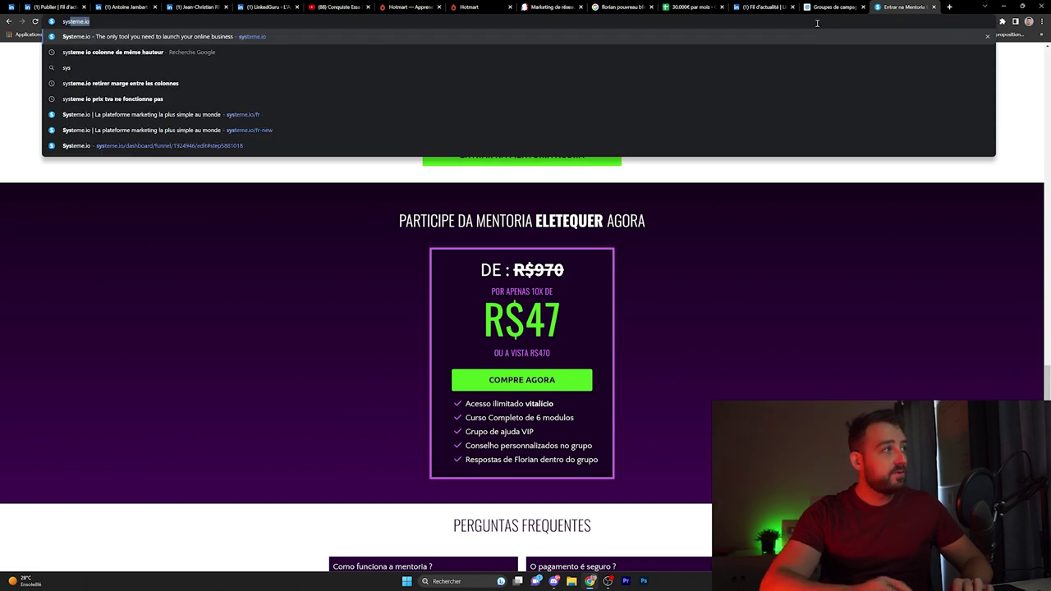
{"action": "key", "text": "Return"}
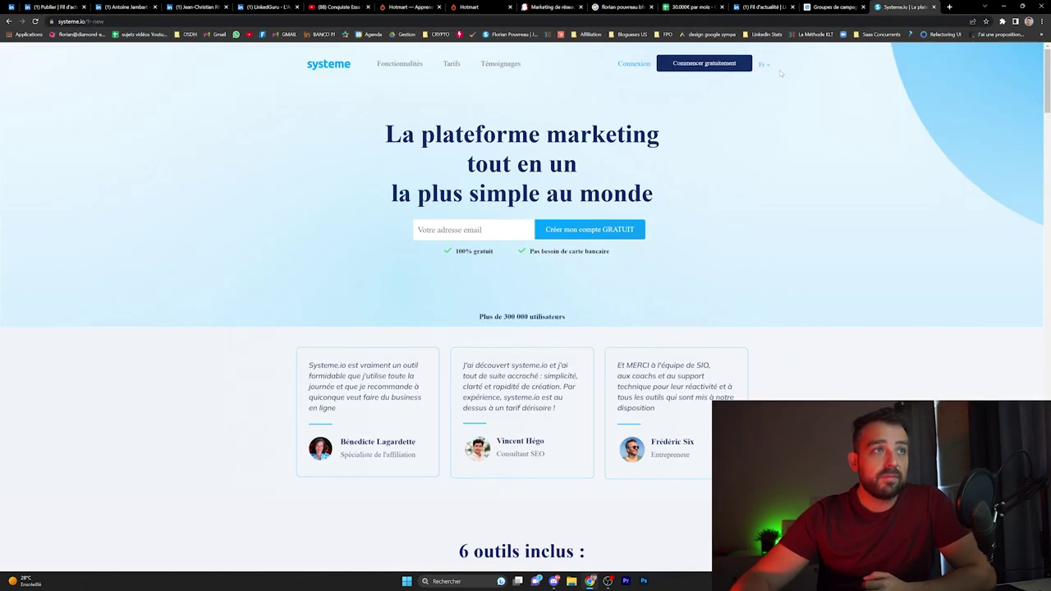
Sign in to systeme.io with the saved account e-mail and password
{"action": "left_click", "coordinate": [631, 63]}
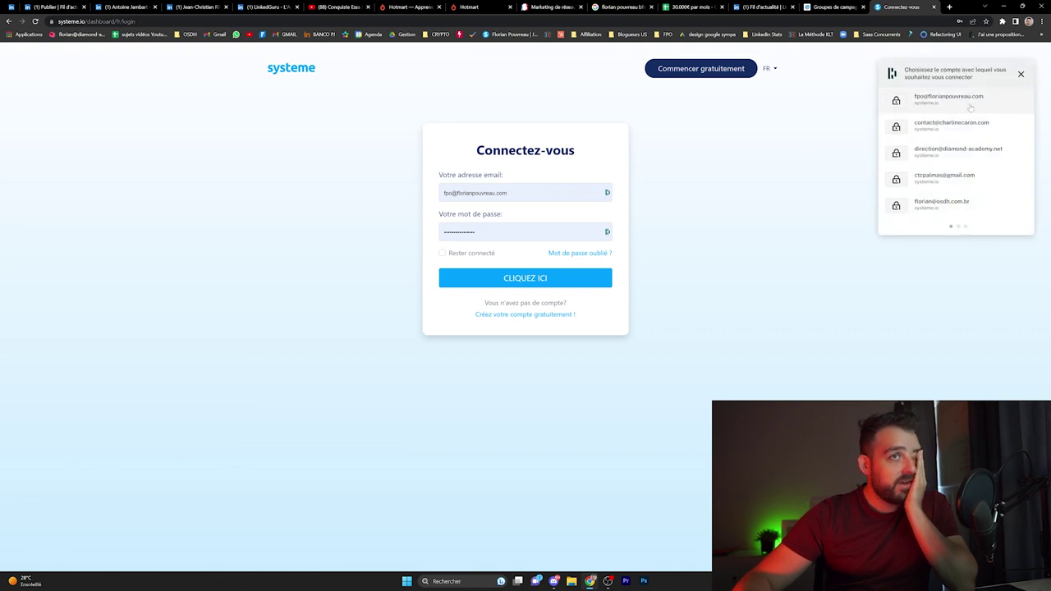
{"action": "left_click", "coordinate": [970, 106]}
{"action": "left_click", "coordinate": [542, 279]}
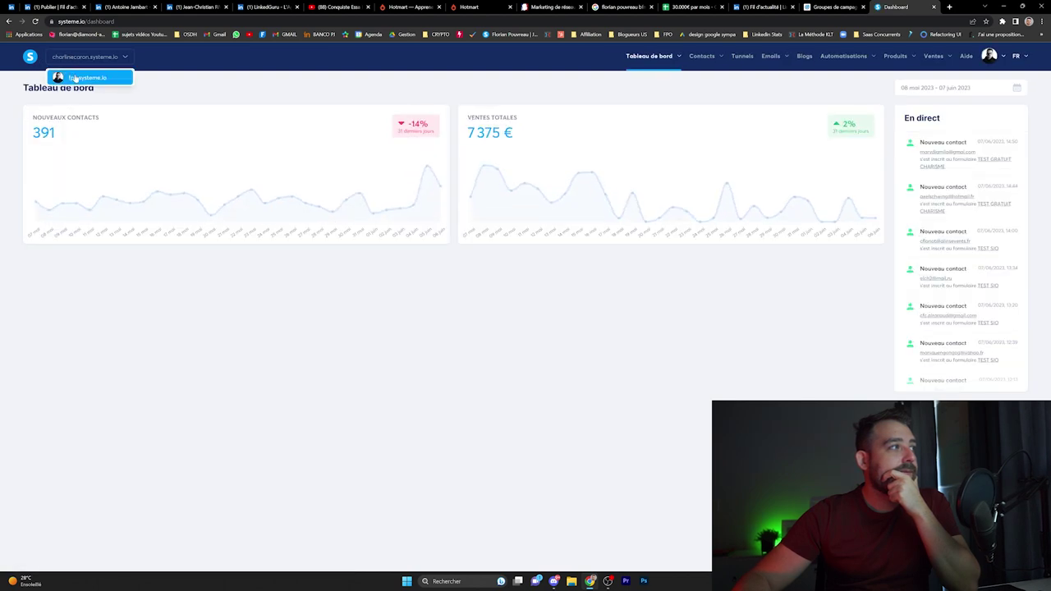
Open the Programme La Forge email campaign in the fpo.systeme.io workspace and examine the delays between its emails
{"action": "mouse_move", "coordinate": [767, 57]}
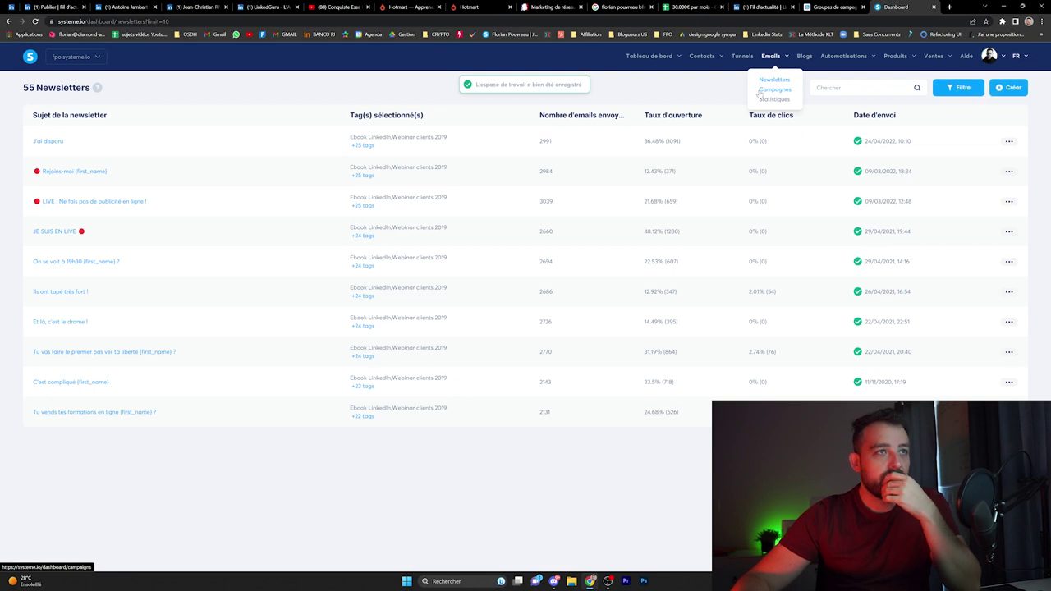
{"action": "left_click", "coordinate": [760, 90]}
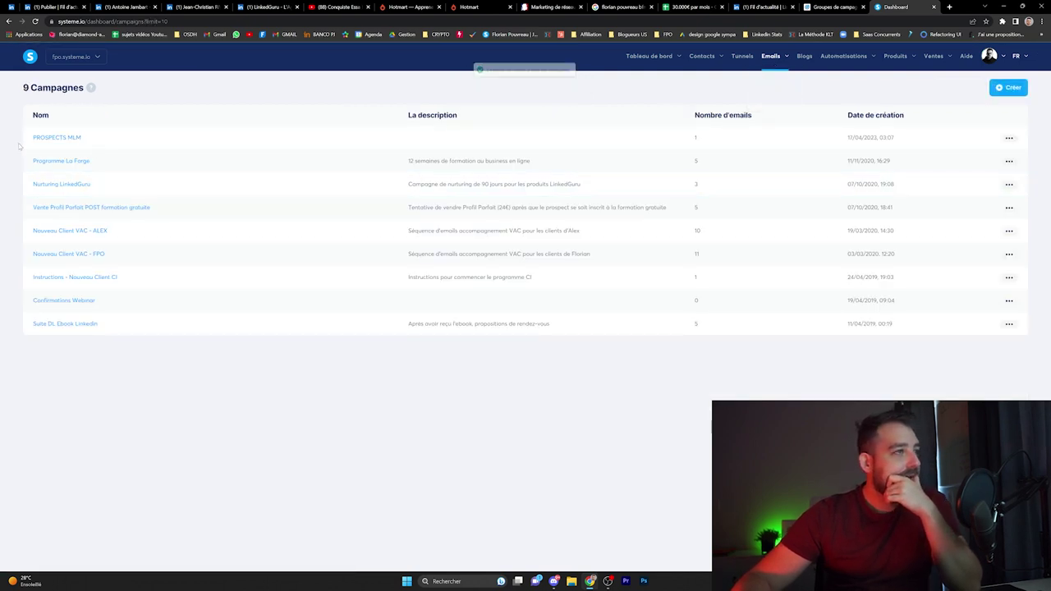
{"action": "left_click", "coordinate": [72, 162]}
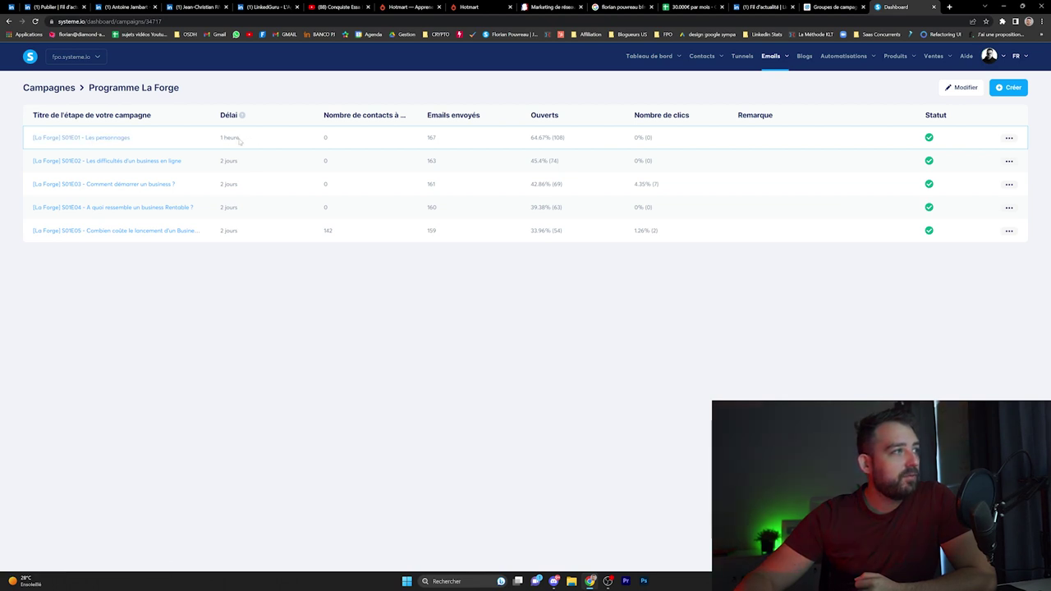
{"action": "double_click", "coordinate": [265, 187]}
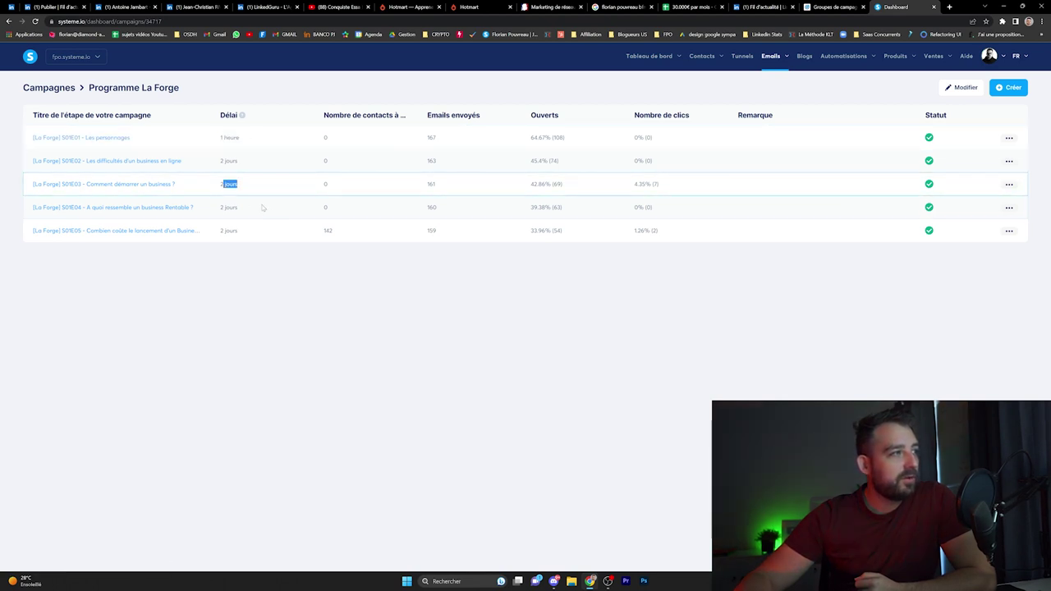
Examine the remaining email delays and the open rates listed for the Programme La Forge campaign
{"action": "double_click", "coordinate": [233, 207]}
{"action": "left_click", "coordinate": [261, 308]}
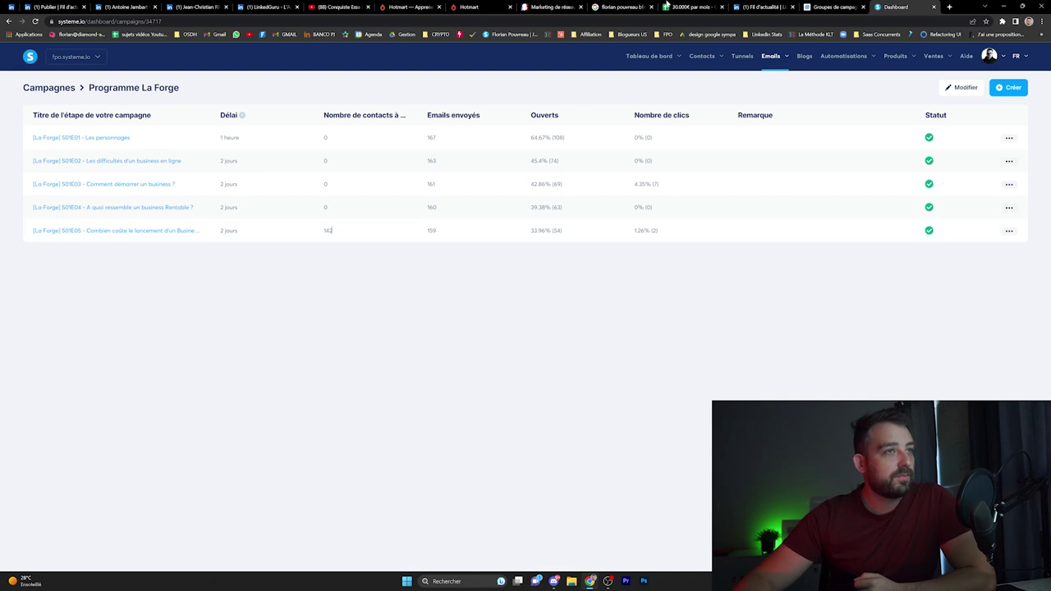
{"action": "left_click_drag", "start_coordinate": [531, 137], "coordinate": [555, 215]}
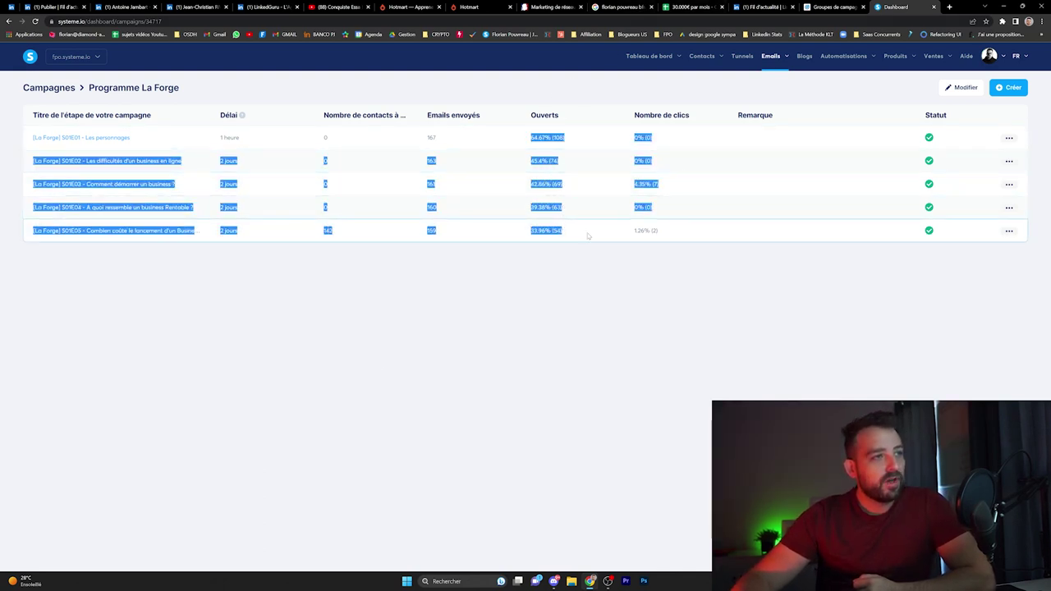
{"action": "left_click", "coordinate": [636, 266]}
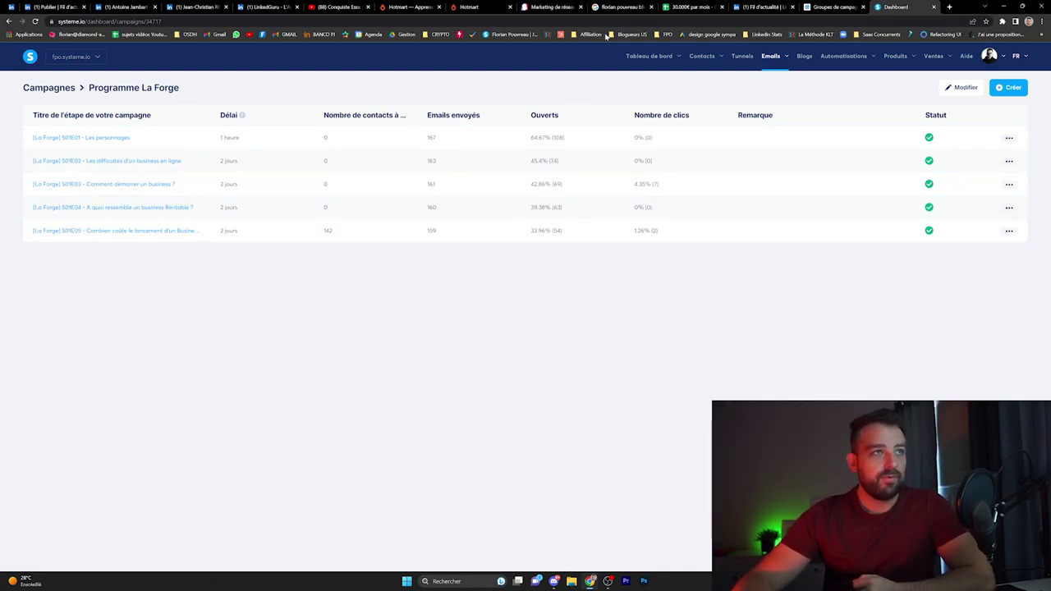
List 25 sales funnels per page and open the statistics of "Créer une formation pour formateur et coach sur système.io"
{"action": "left_click", "coordinate": [741, 55]}
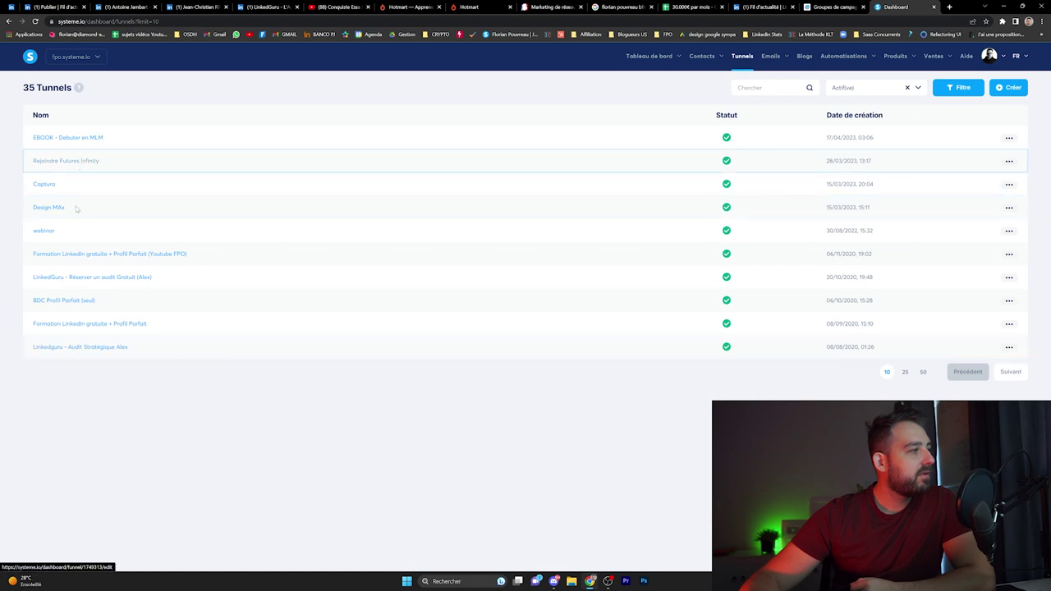
{"action": "left_click", "coordinate": [906, 372]}
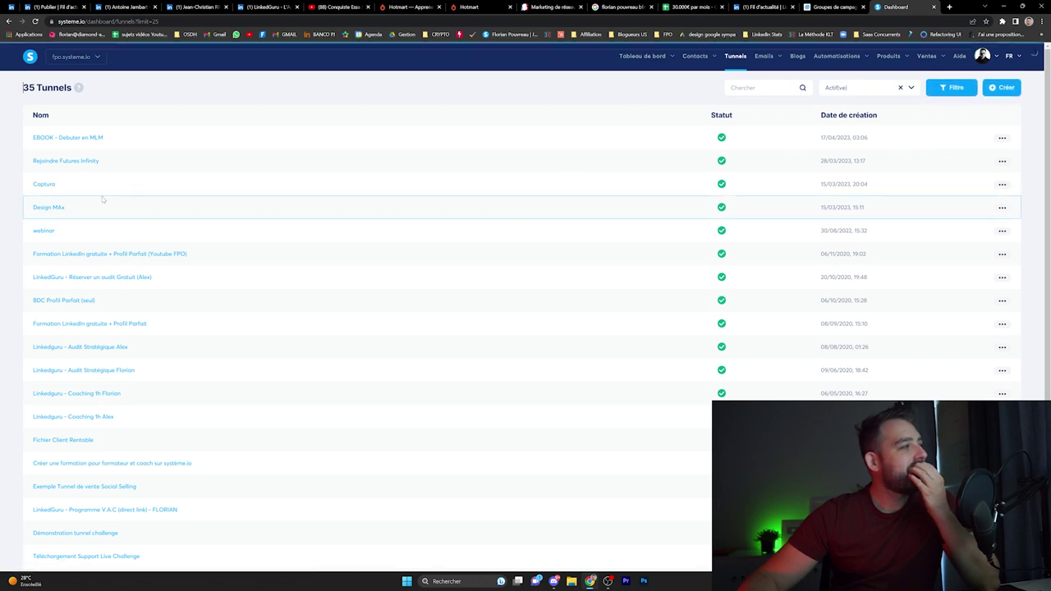
{"action": "scroll", "coordinate": [103, 202], "scroll_direction": "down", "scroll_amount": 2}
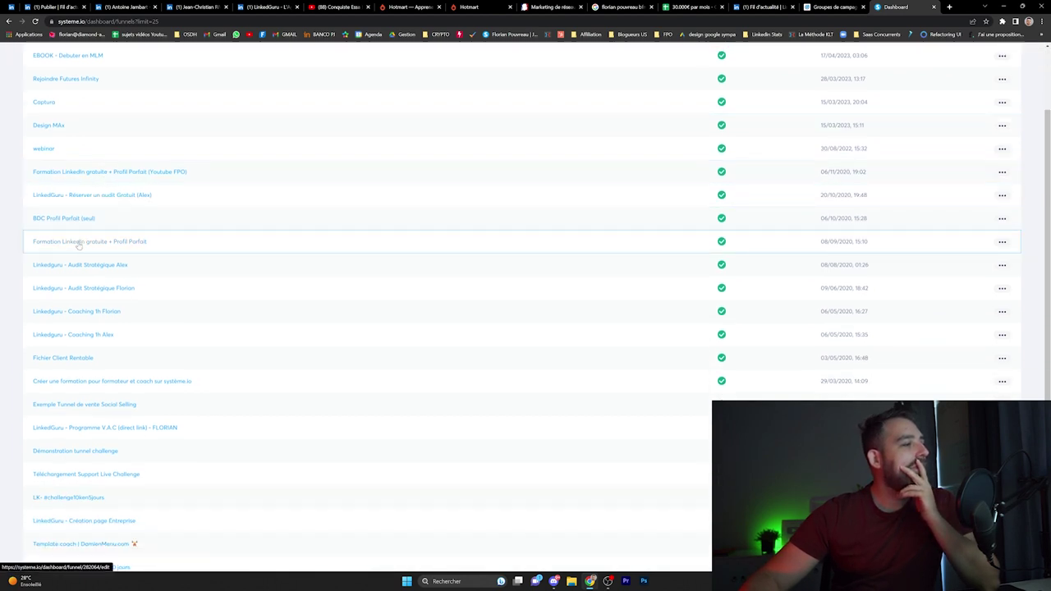
{"action": "scroll", "coordinate": [82, 247], "scroll_direction": "down", "scroll_amount": 1}
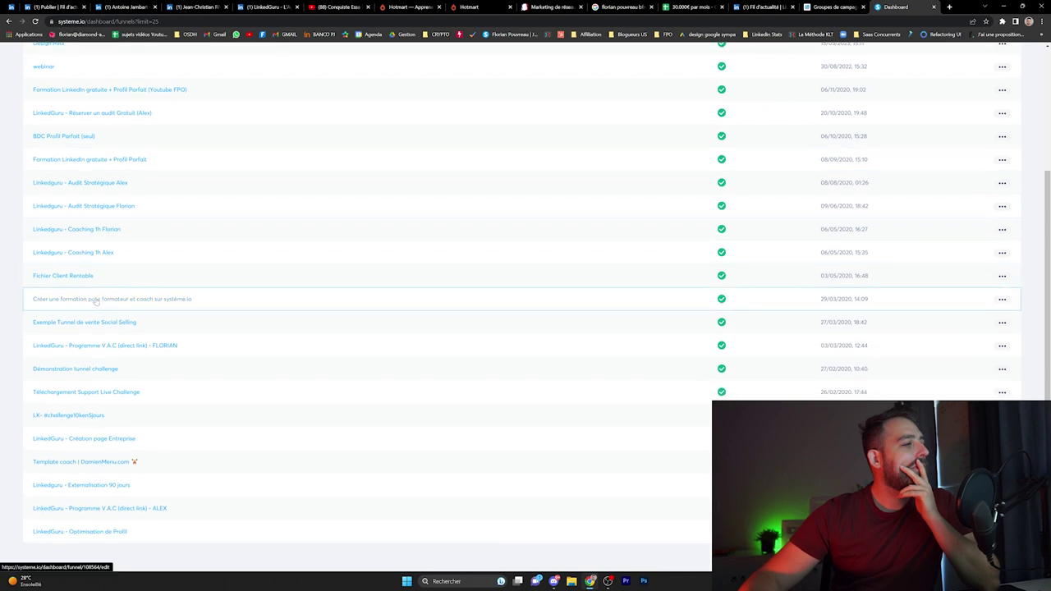
{"action": "left_click", "coordinate": [95, 300]}
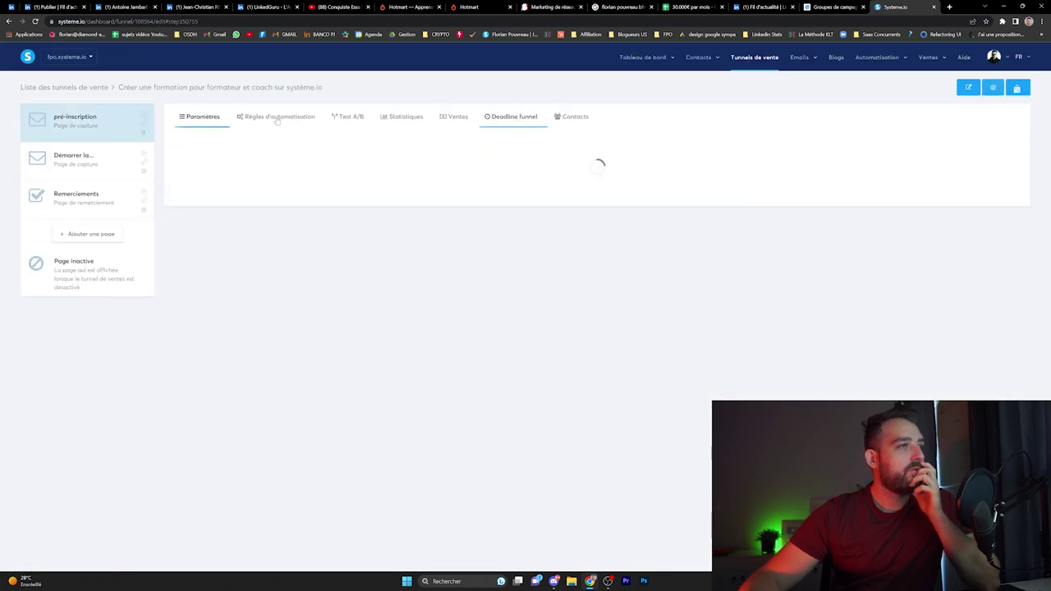
{"action": "left_click", "coordinate": [402, 117]}
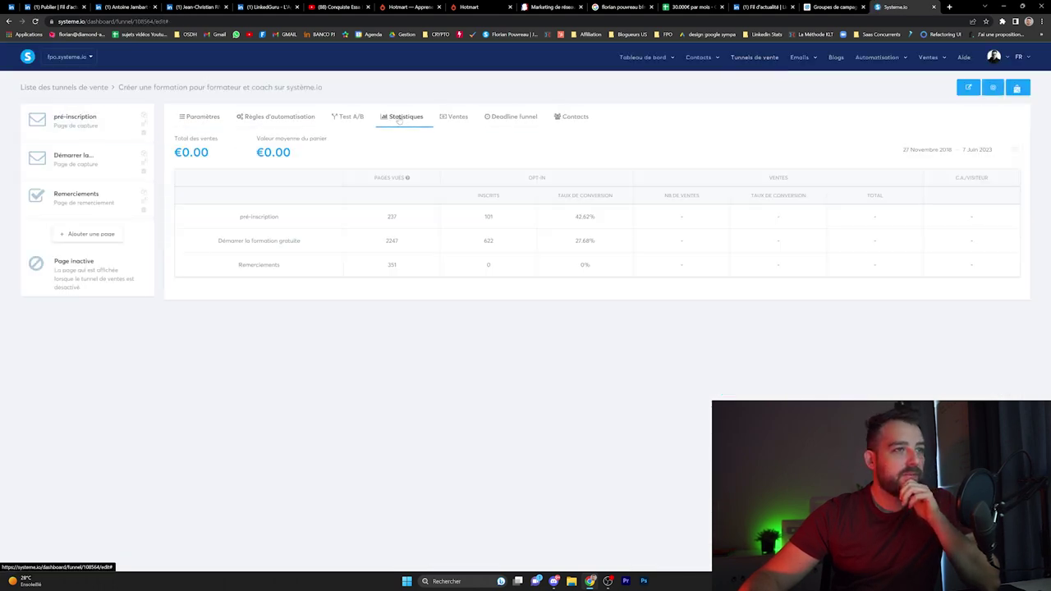
Examine the pré-inscription page's figures and its opt-in conversion rate
{"action": "left_click_drag", "start_coordinate": [610, 219], "coordinate": [264, 217]}
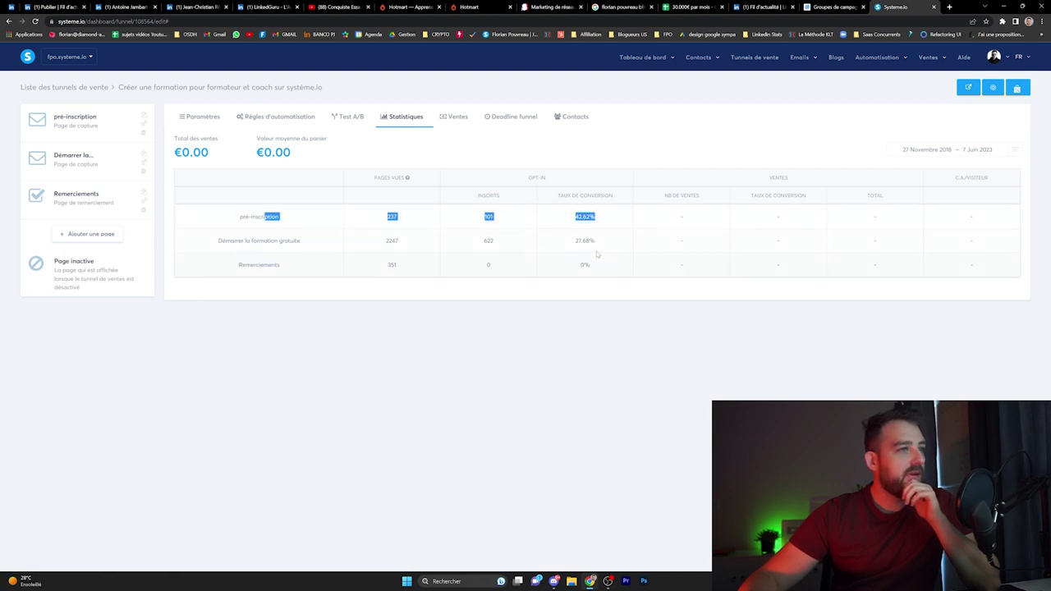
{"action": "left_click_drag", "start_coordinate": [609, 214], "coordinate": [575, 215]}
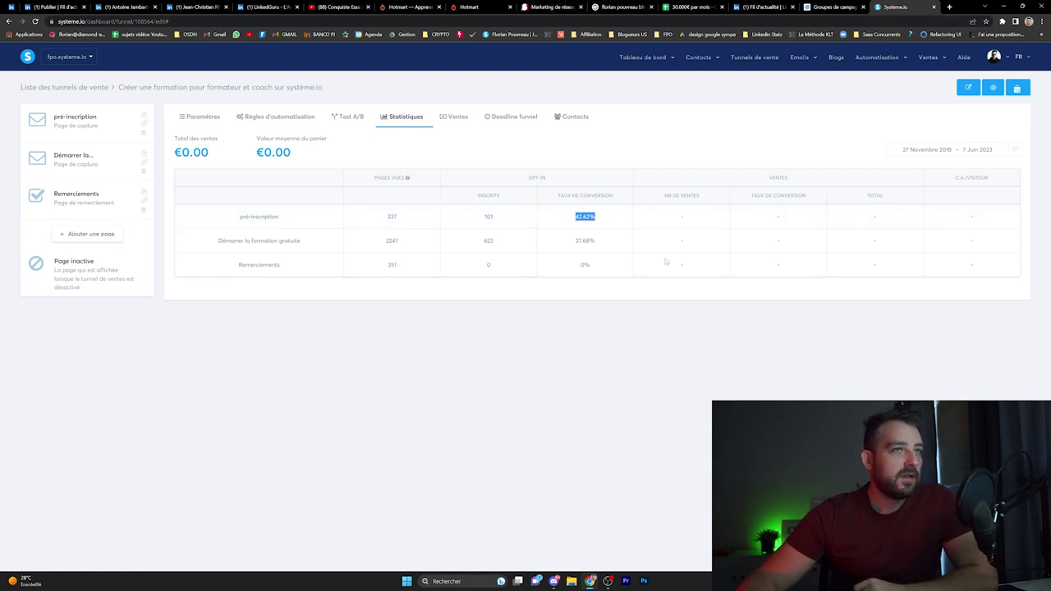
{"action": "left_click", "coordinate": [525, 254]}
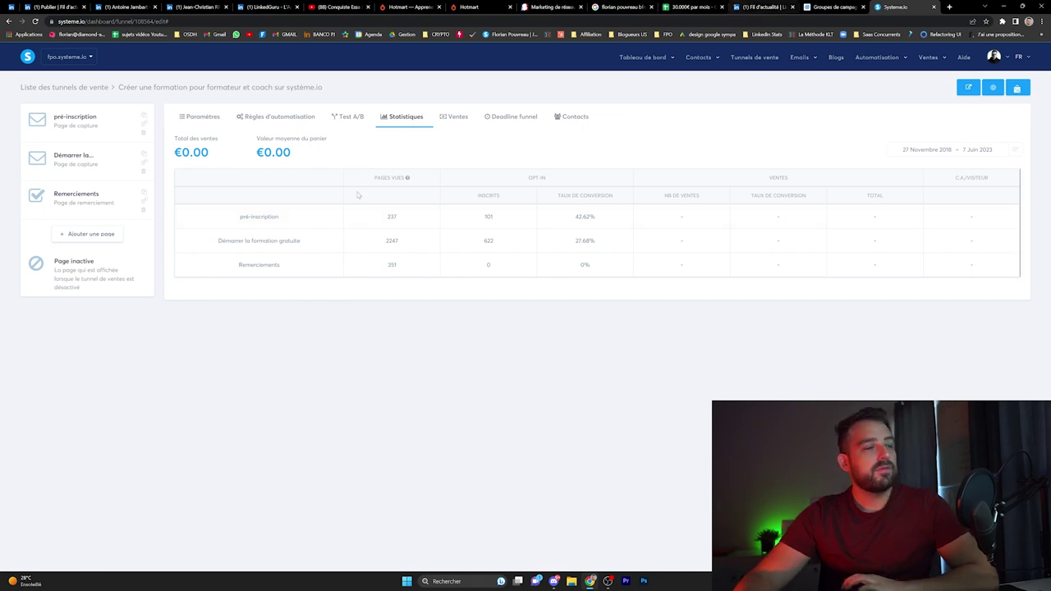
Switch to the 30.000€ par mois spreadsheet and examine the 15€ product's Leads cell H4
{"action": "left_click", "coordinate": [687, 7]}
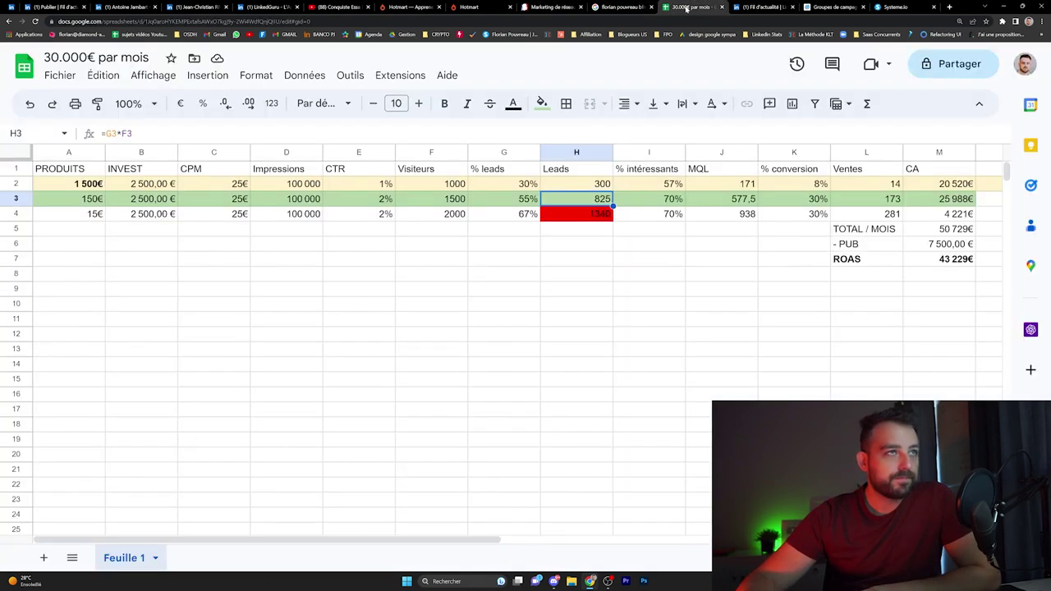
{"action": "left_click", "coordinate": [773, 322]}
{"action": "left_click", "coordinate": [577, 211]}
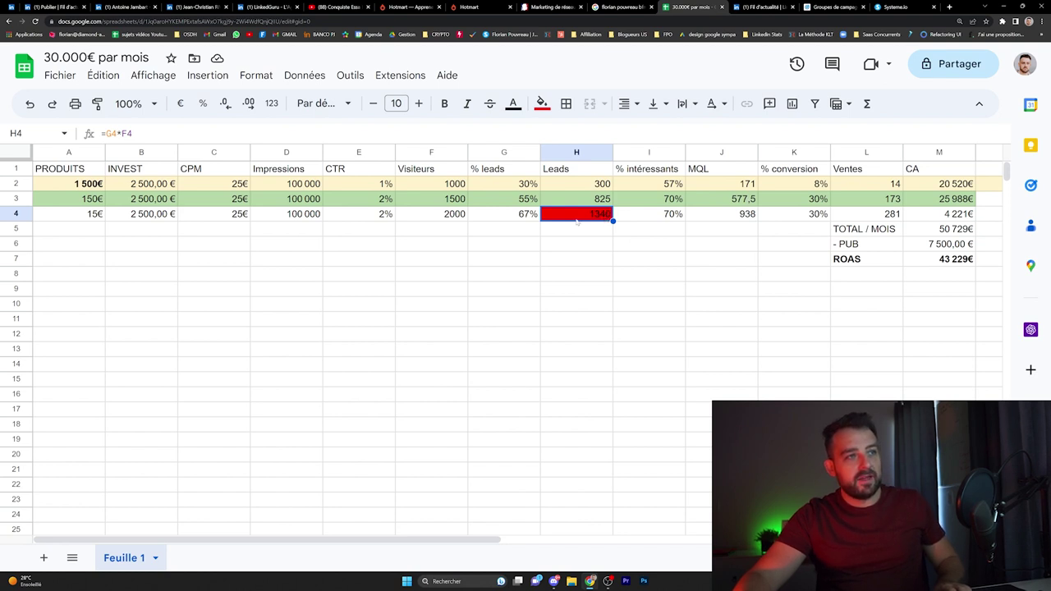
{"action": "key", "text": "ctrl+z"}
{"action": "key", "text": "ctrl+z"}
{"action": "key", "text": "ctrl+z"}
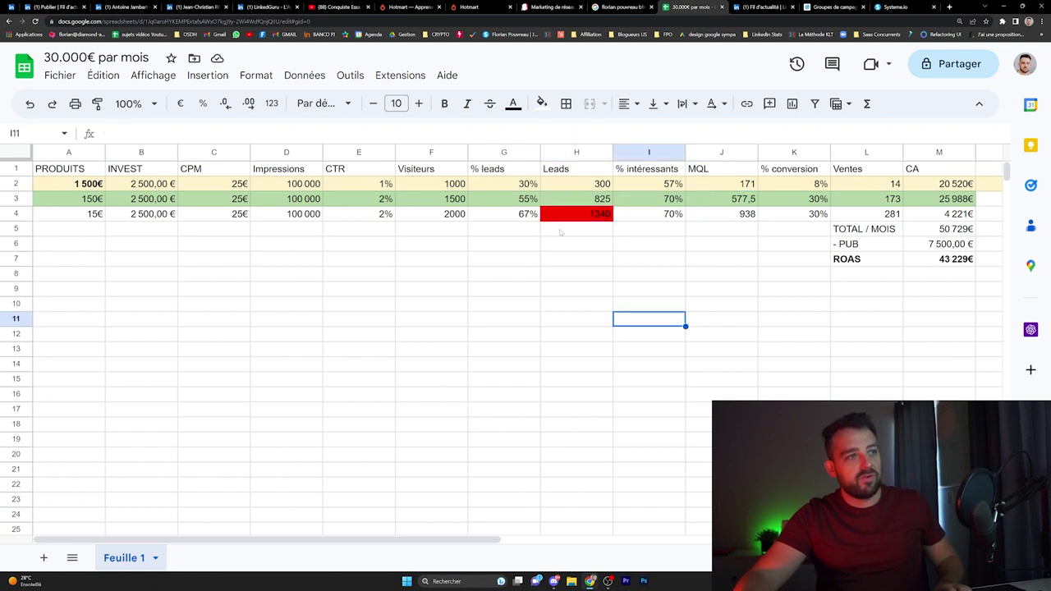
{"action": "left_click", "coordinate": [559, 233]}
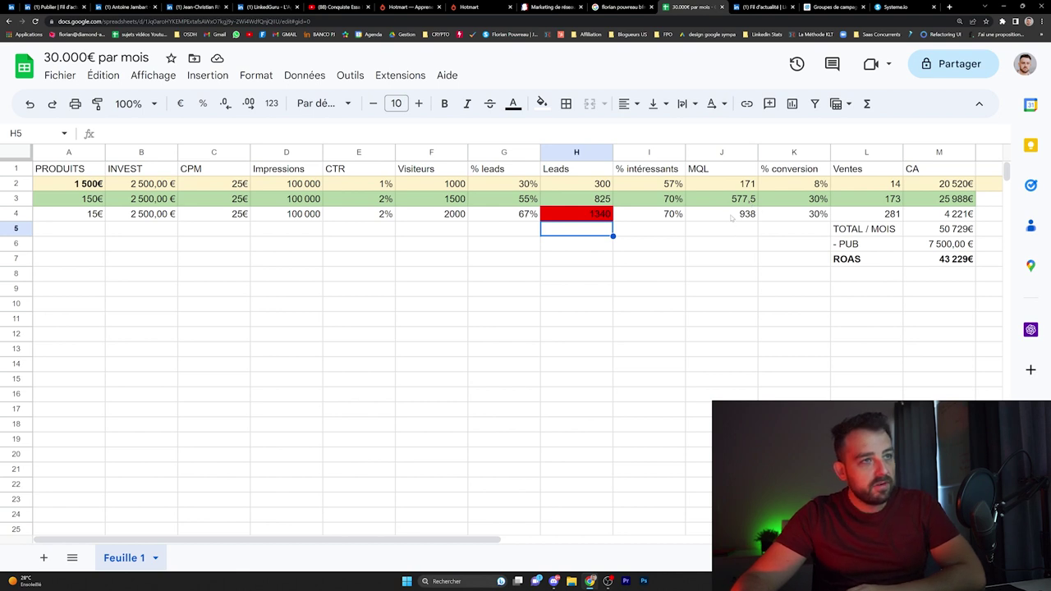
Compare the MQL values of the three products in column J
{"action": "left_click", "coordinate": [732, 216]}
{"action": "left_click", "coordinate": [603, 229]}
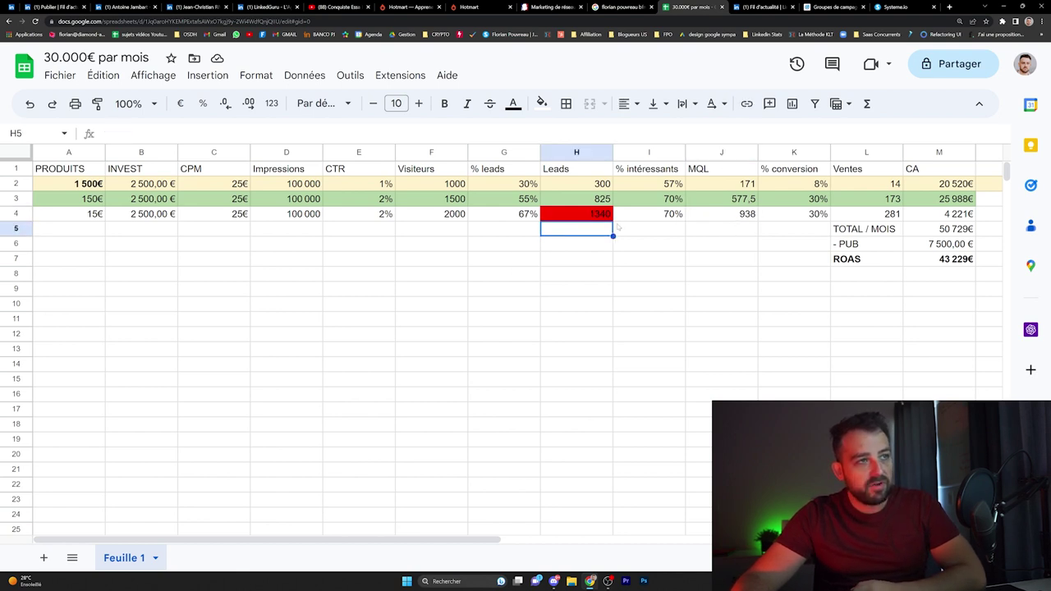
{"action": "left_click", "coordinate": [728, 197]}
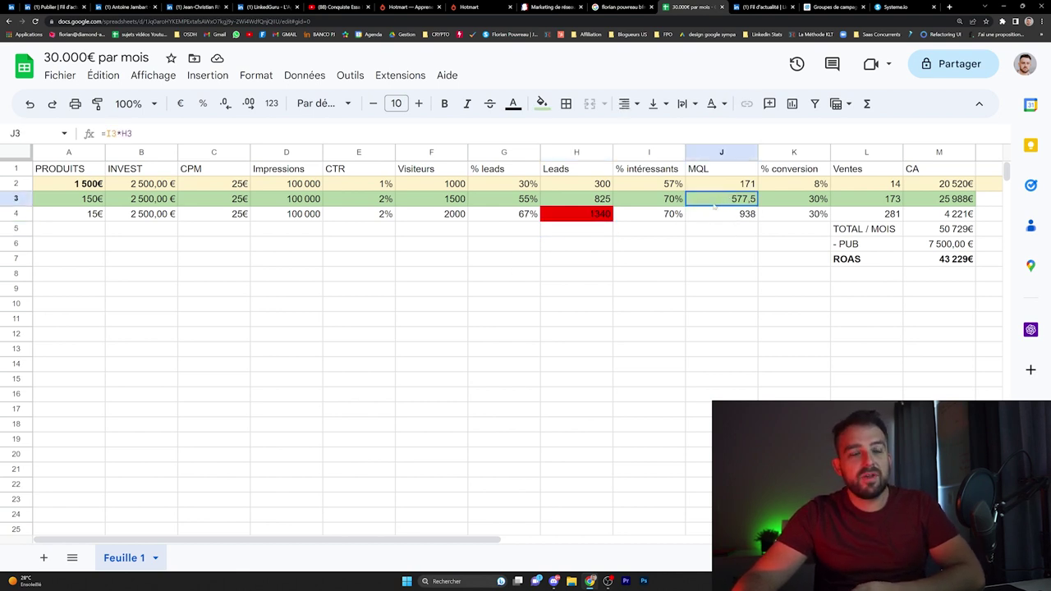
{"action": "left_click", "coordinate": [793, 351]}
{"action": "left_click", "coordinate": [735, 204]}
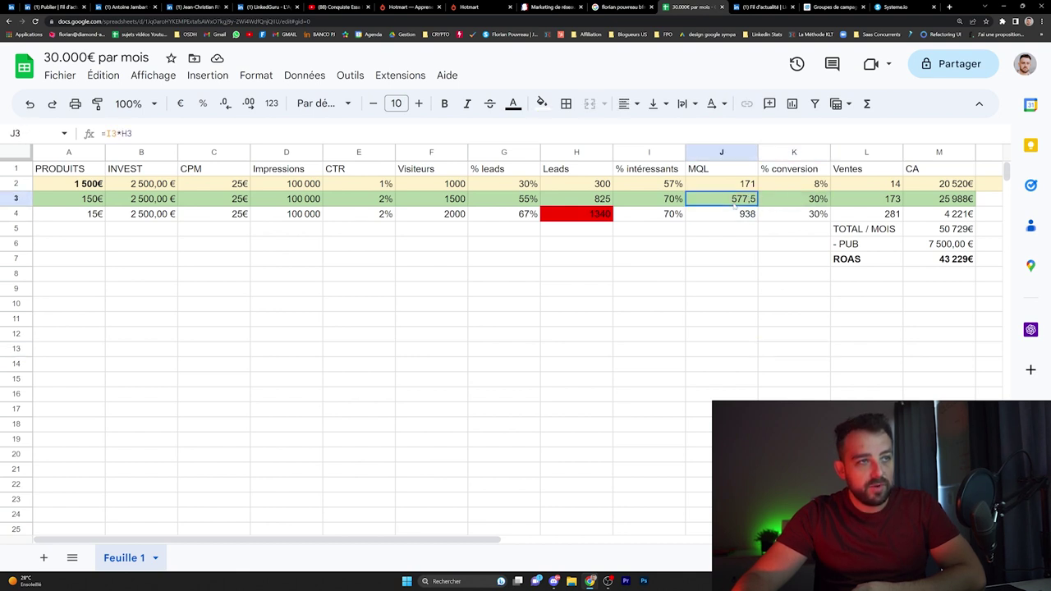
{"action": "left_click", "coordinate": [705, 188]}
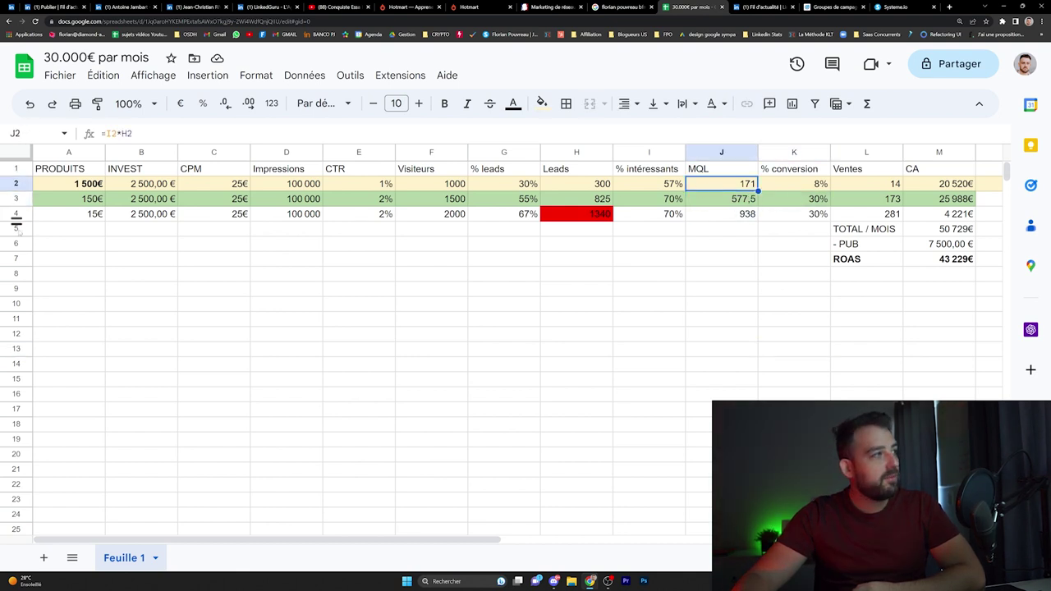
Examine the 1 500€ product row, the CA amounts in M2:M4 and the monthly total in M5
{"action": "left_click", "coordinate": [9, 185]}
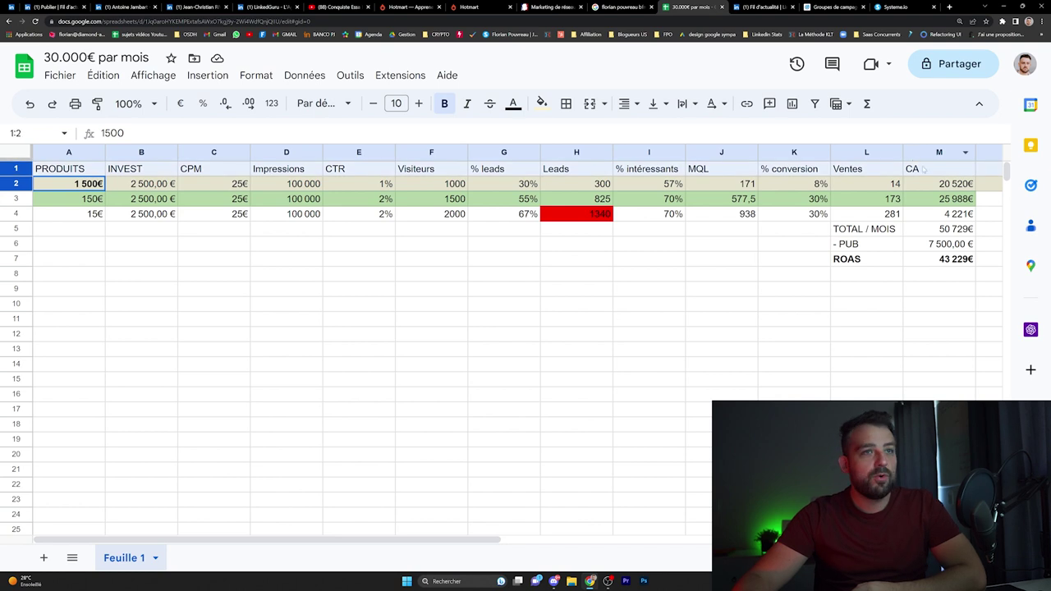
{"action": "left_click", "coordinate": [840, 318]}
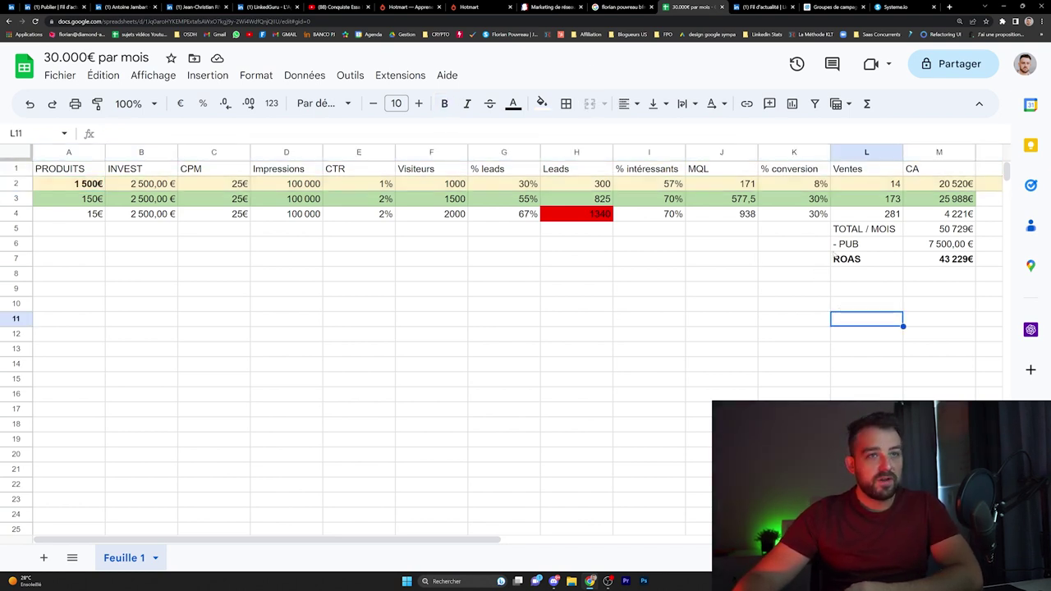
{"action": "left_click_drag", "start_coordinate": [934, 229], "coordinate": [861, 230]}
{"action": "left_click_drag", "start_coordinate": [920, 187], "coordinate": [919, 215]}
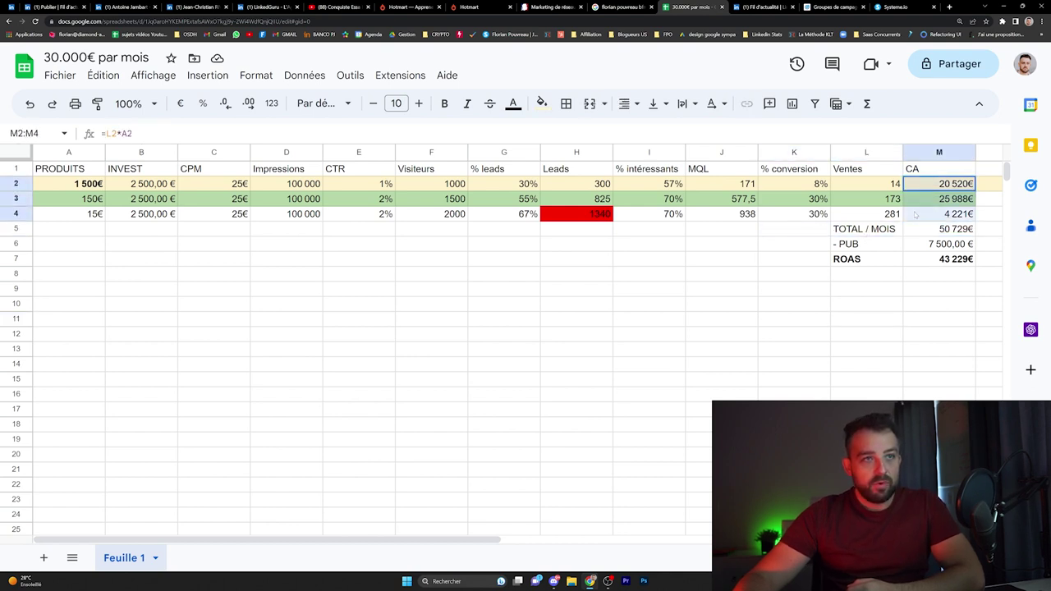
{"action": "left_click", "coordinate": [911, 230]}
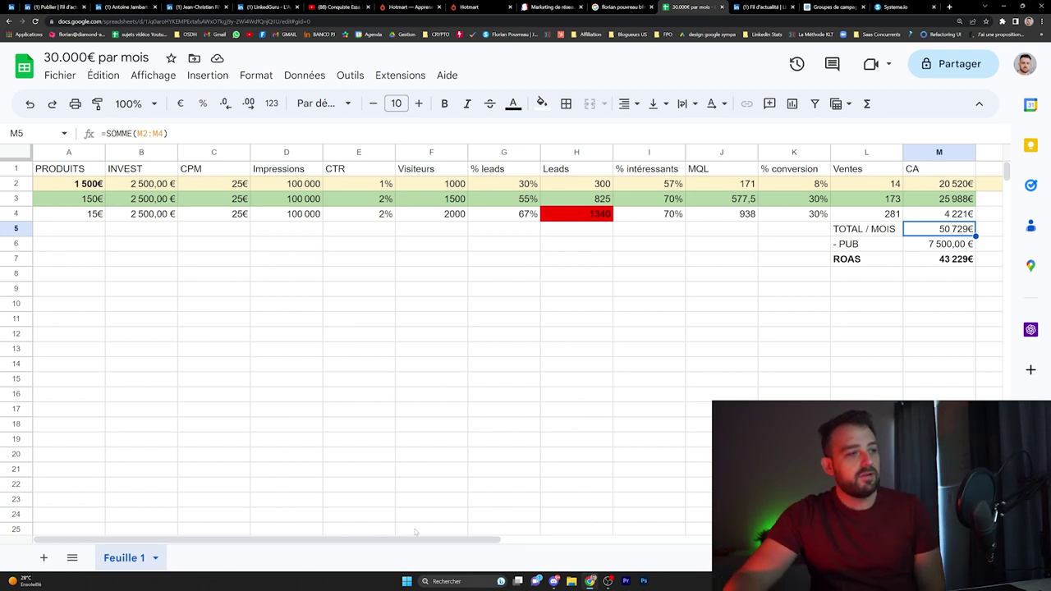
Calculate 20% of the monthly total in cell N5 with the formula =M5*0,2
{"action": "scroll", "coordinate": [415, 537], "scroll_direction": "right", "scroll_amount": 4}
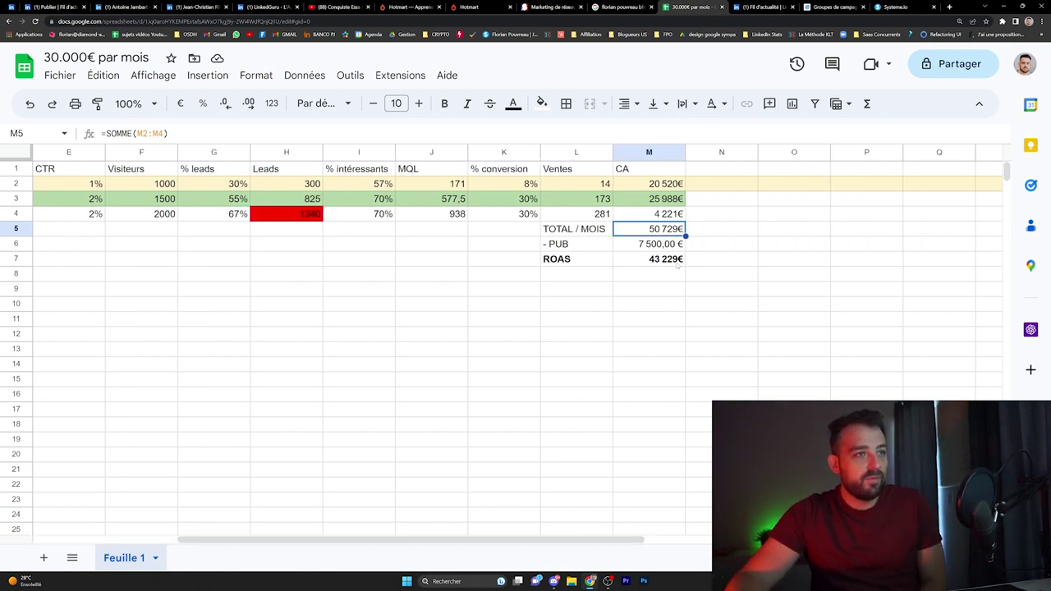
{"action": "left_click", "coordinate": [713, 230]}
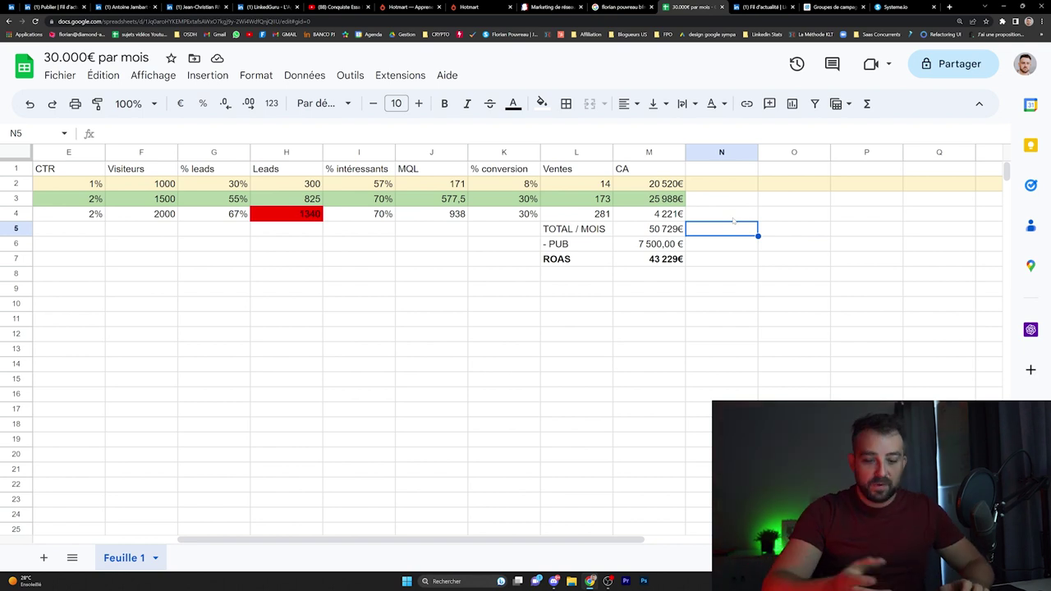
{"action": "type", "text": "="}
{"action": "key", "text": "Left"}
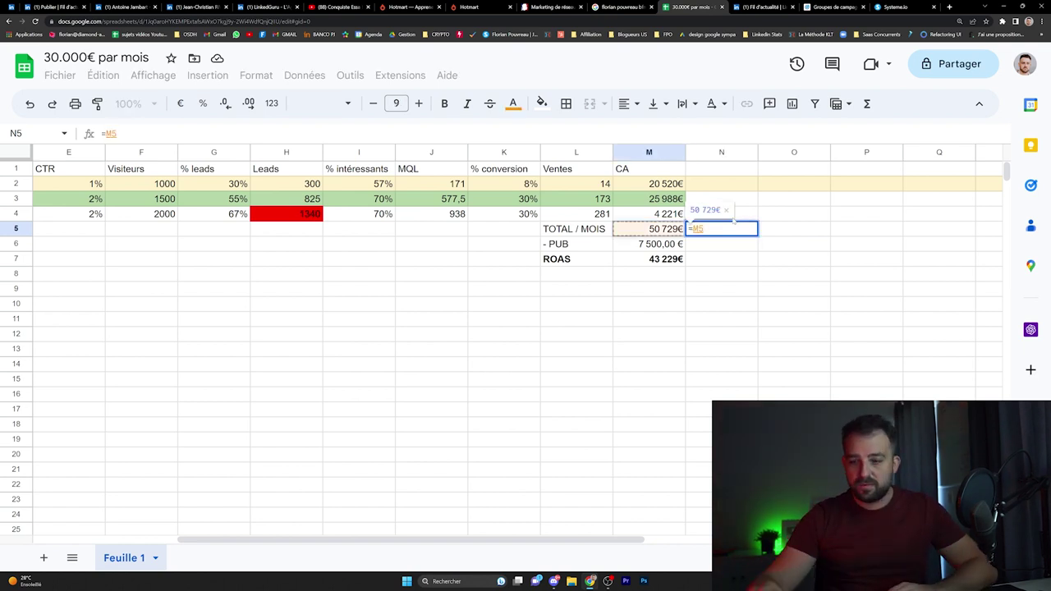
{"action": "type", "text": "*0,2"}
{"action": "key", "text": "Return"}
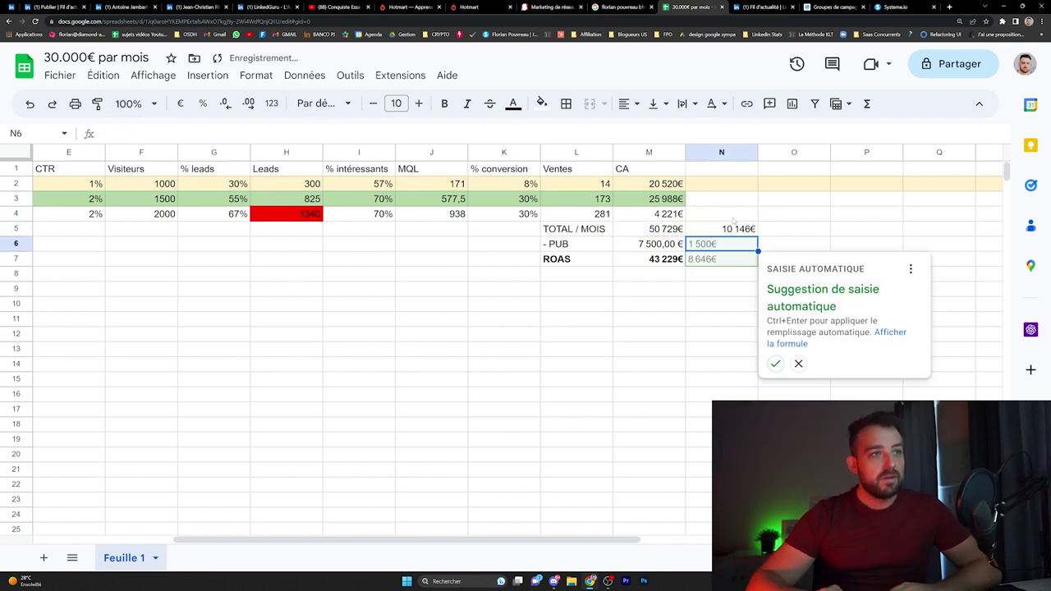
{"action": "key", "text": "Up"}
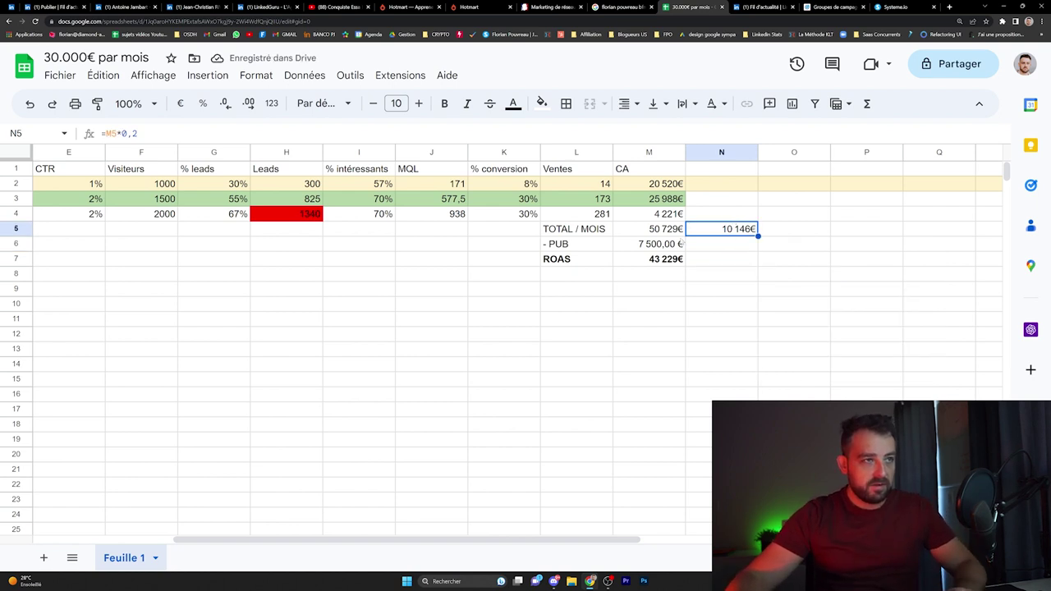
Subtract the N5 amount from the ROAS in cell M8 with the formula =M7-N5
{"action": "left_click", "coordinate": [648, 276]}
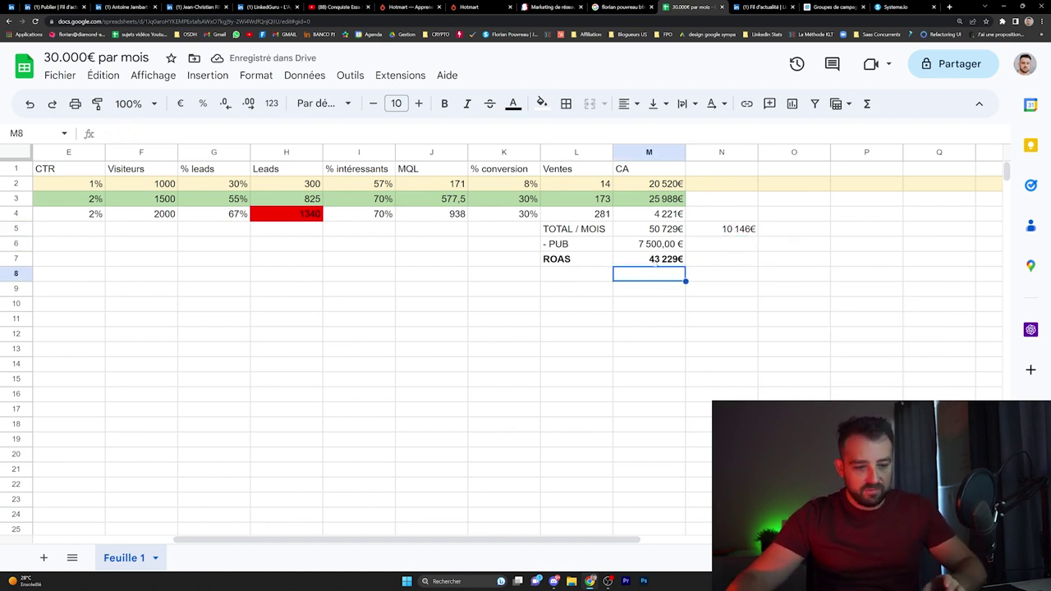
{"action": "type", "text": "=M7-N5"}
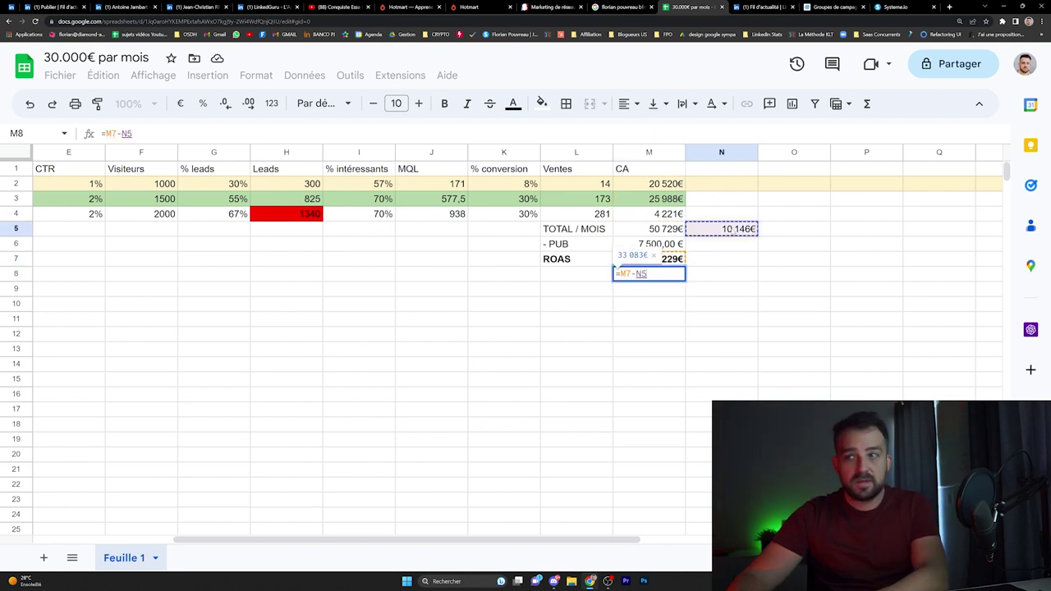
{"action": "key", "text": "Return"}
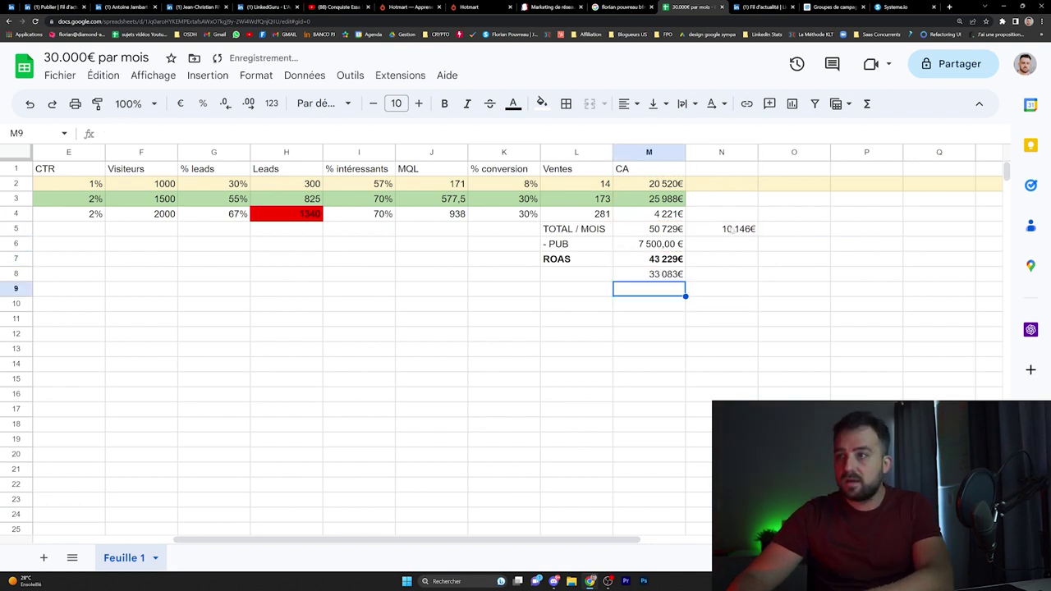
Review the remaining amount in M8, the PUB formula in M6 with its source range B2:B4, and the ROAS in M7
{"action": "left_click", "coordinate": [958, 22]}
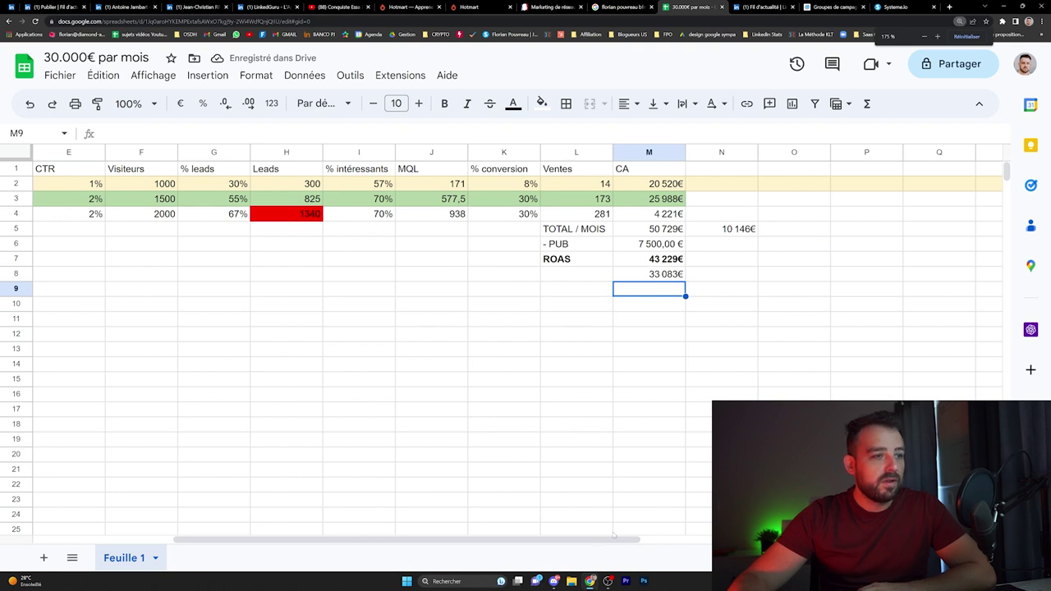
{"action": "left_click_drag", "start_coordinate": [613, 535], "coordinate": [531, 537]}
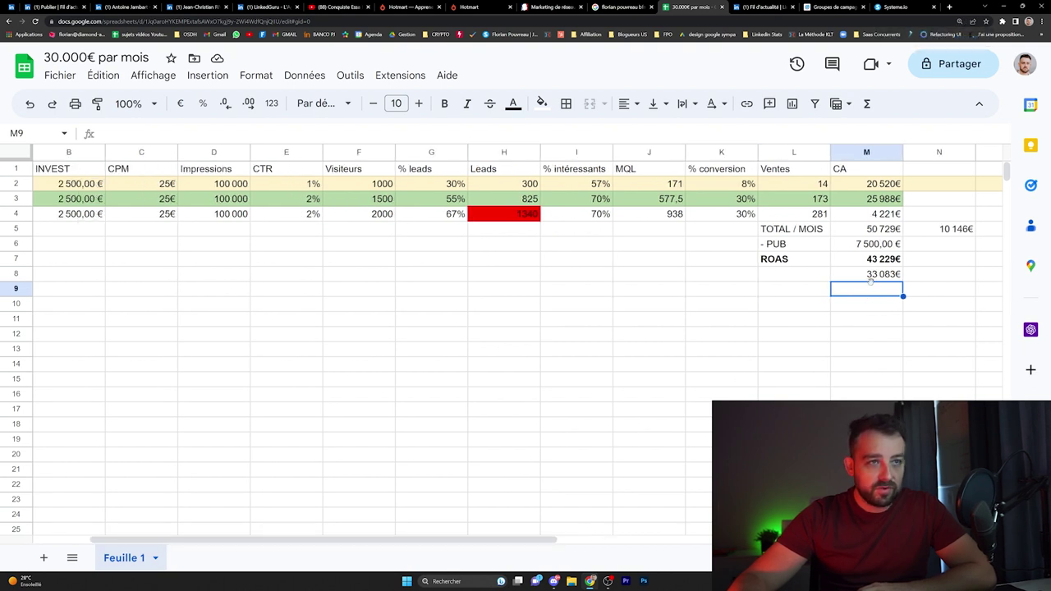
{"action": "left_click", "coordinate": [872, 276]}
{"action": "left_click", "coordinate": [862, 334]}
{"action": "left_click", "coordinate": [841, 245]}
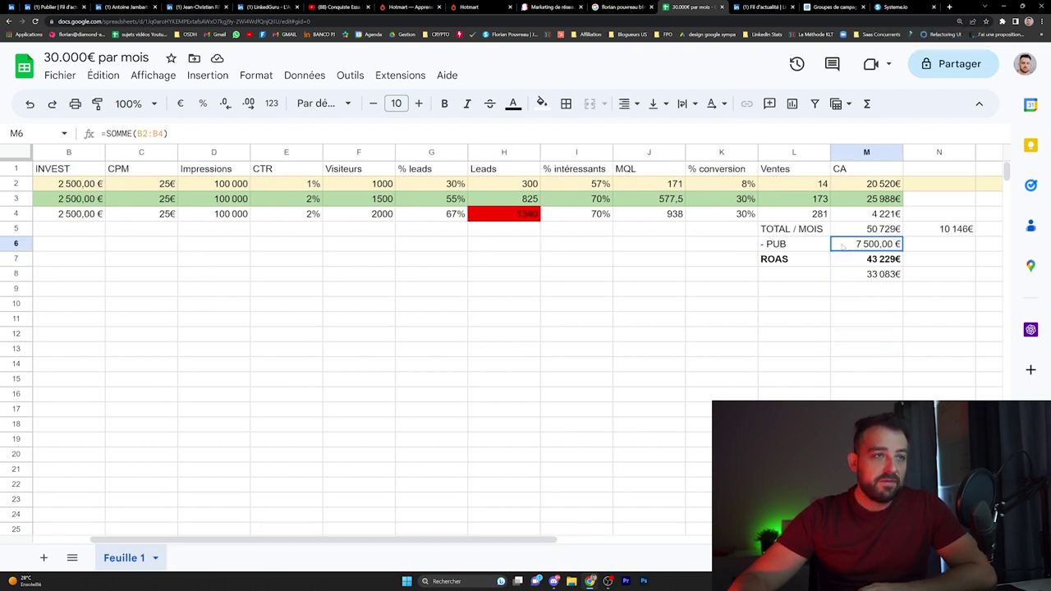
{"action": "key", "text": "ctrl+["}
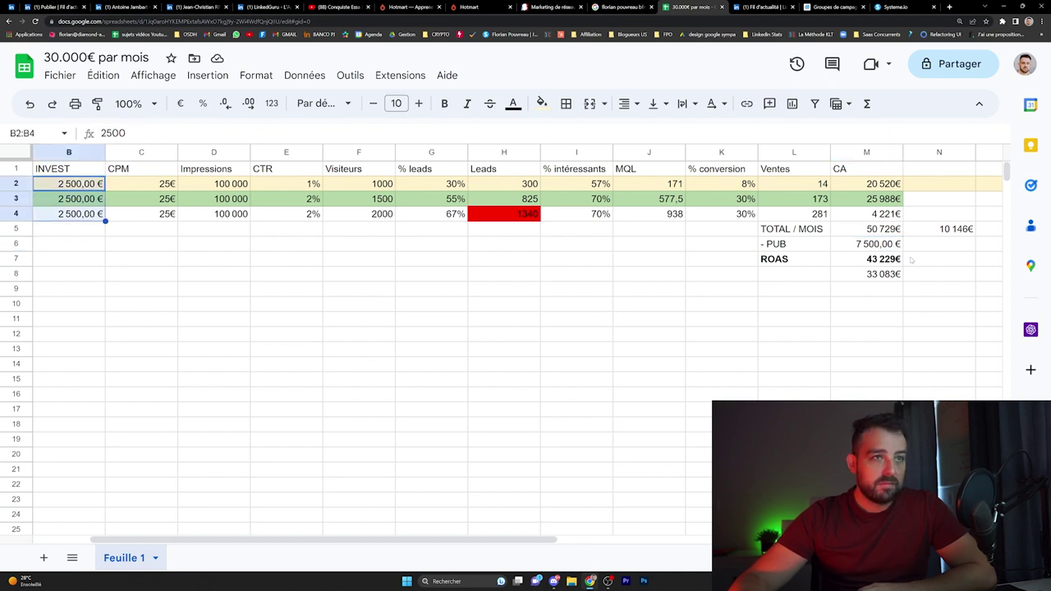
{"action": "left_click", "coordinate": [859, 243]}
{"action": "left_click", "coordinate": [865, 260]}
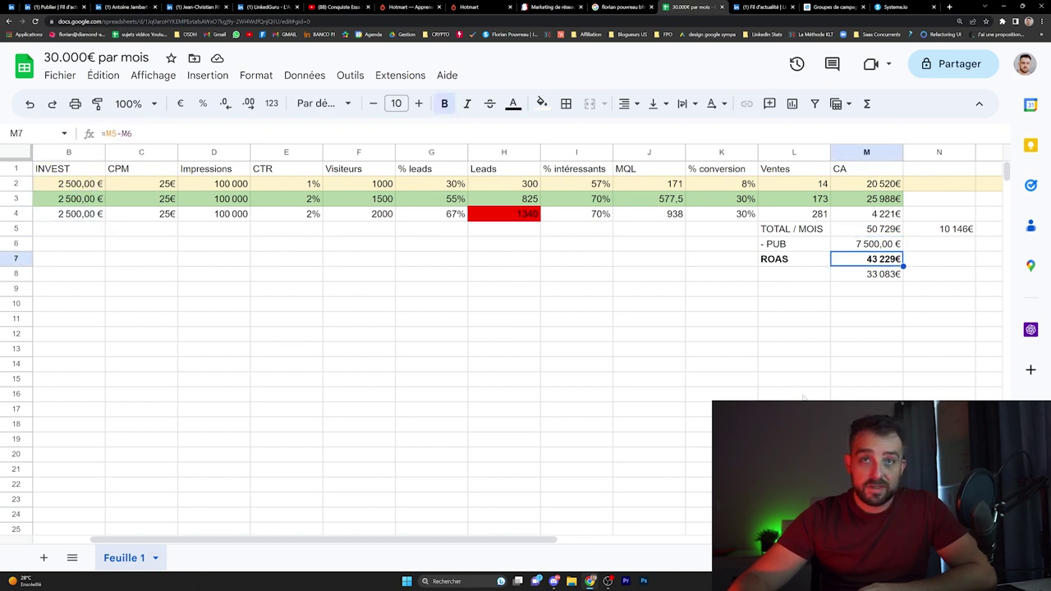